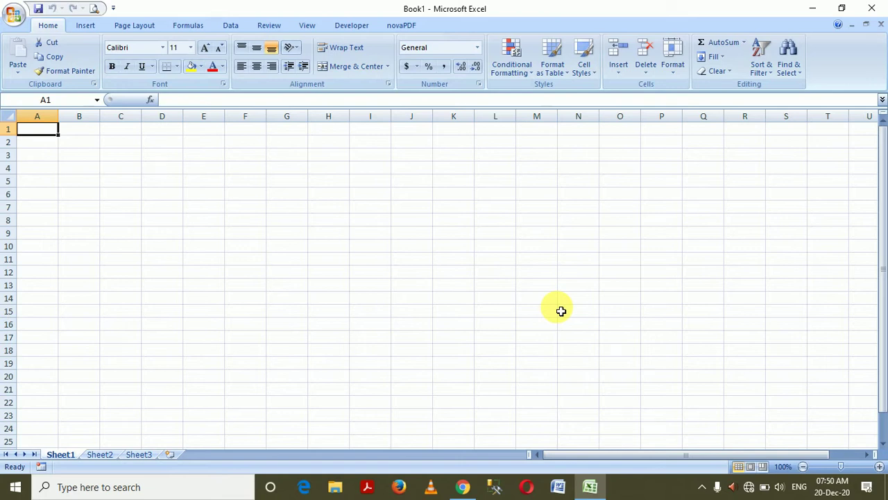
Enter the word Excel in cell E5
left_click(229, 182)
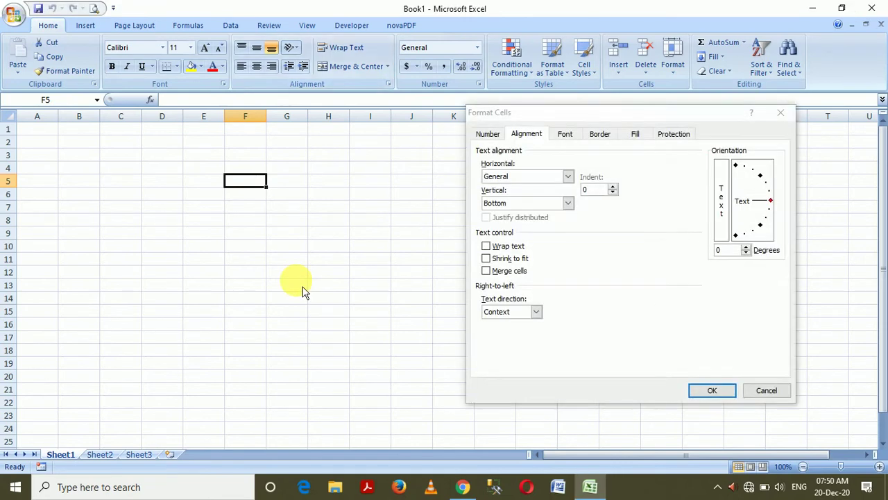
left_click(766, 391)
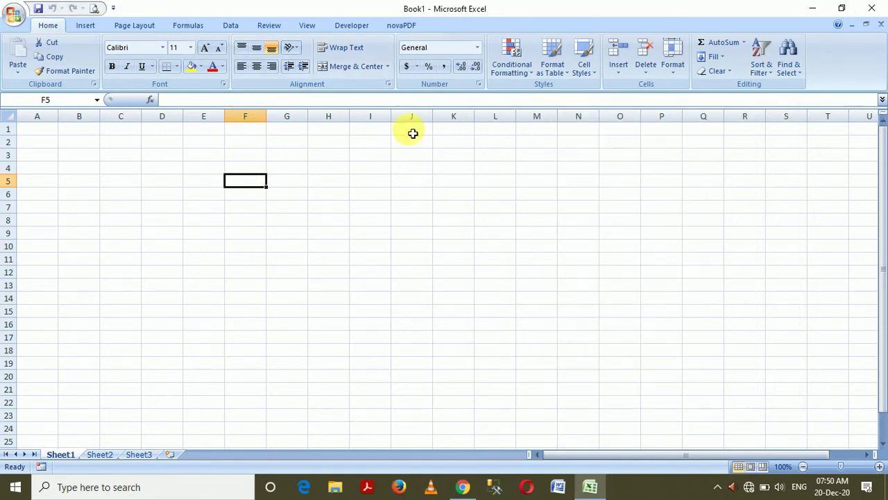
left_click(214, 186)
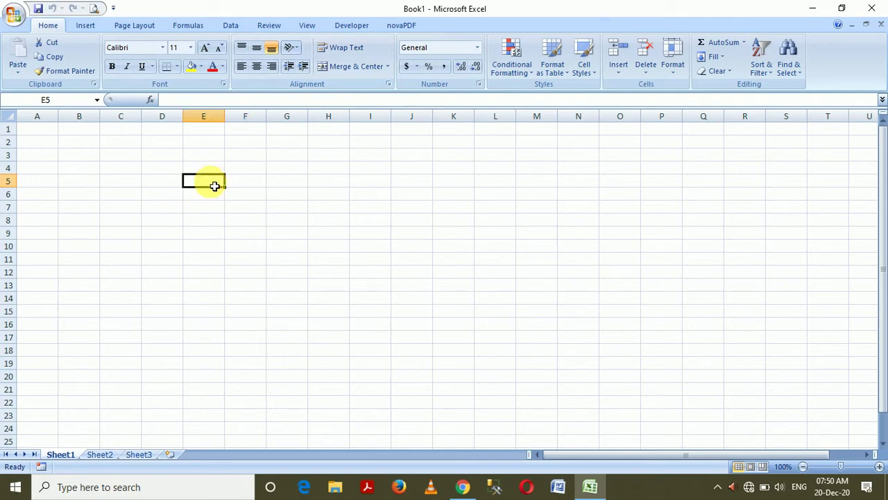
type("E")
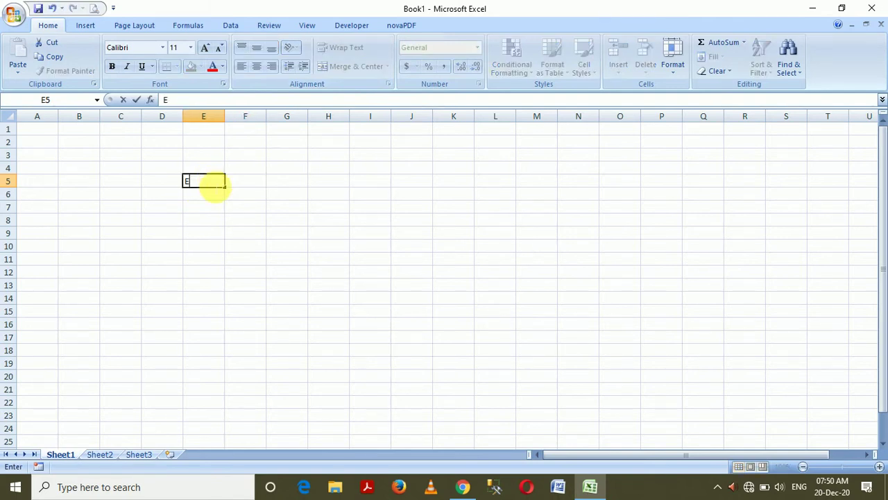
type("xcel")
key("Return")
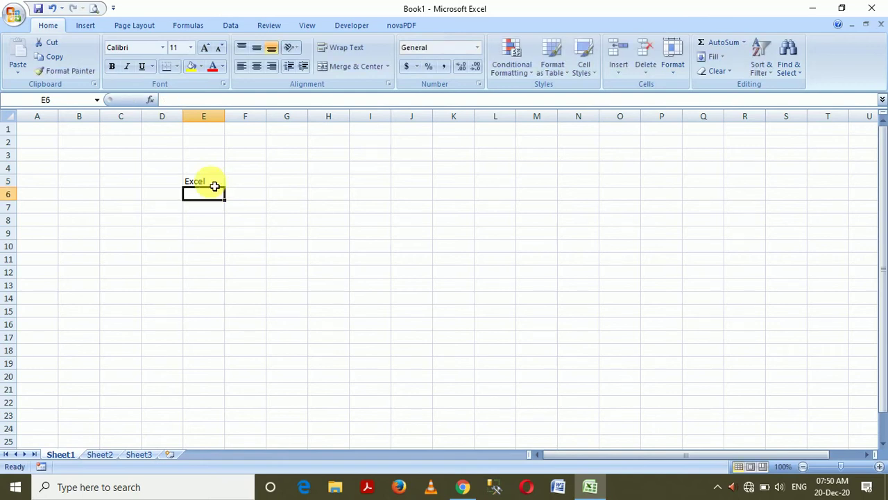
Try centre and right alignment on E5, ending left-aligned
left_click(215, 185)
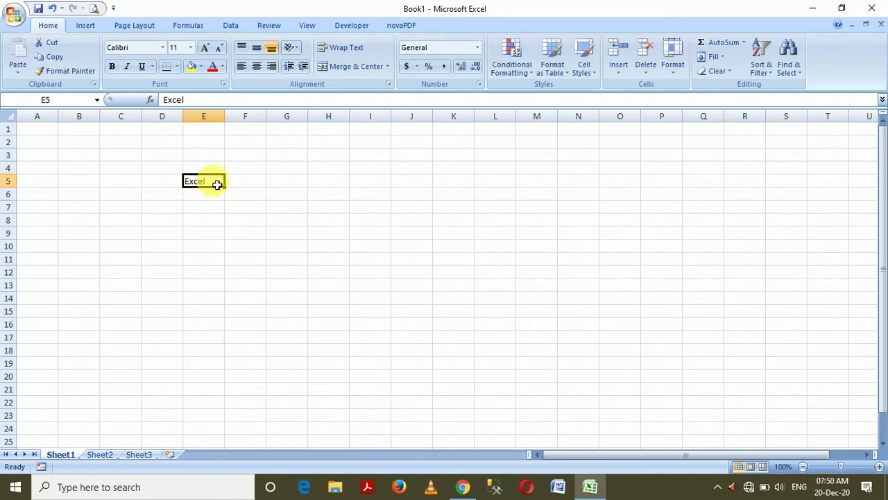
left_click(281, 221)
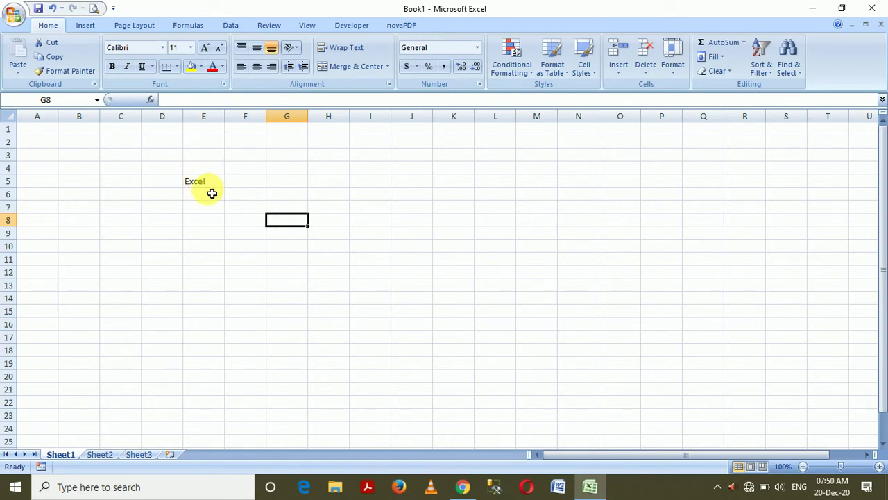
left_click(216, 181)
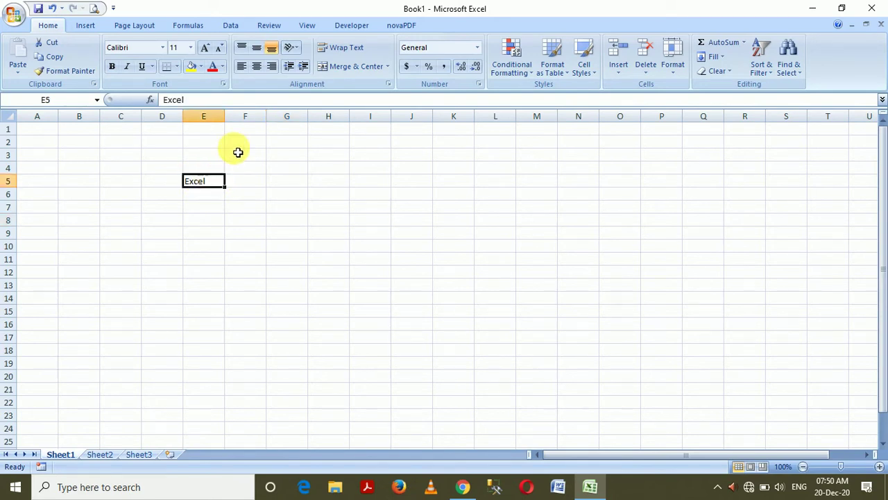
left_click(256, 66)
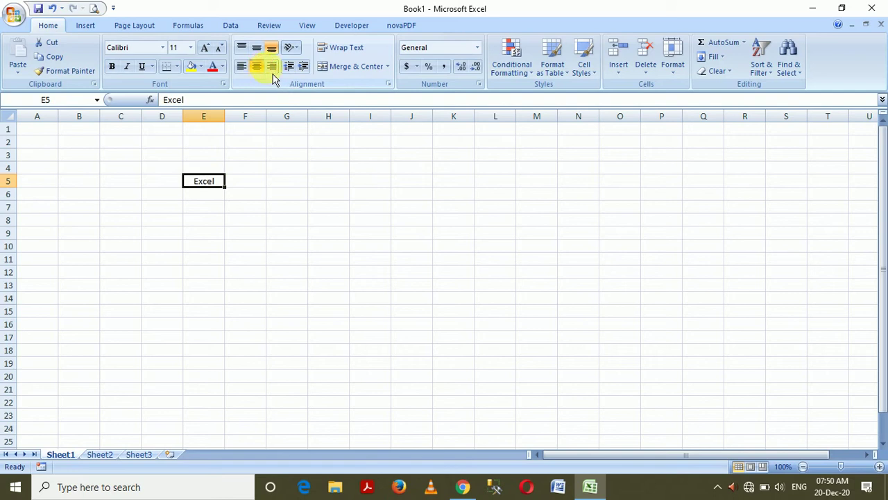
left_click(276, 72)
left_click(243, 68)
Replace E5's text with 'Microsoft Excel' in the formula bar
left_click(184, 99)
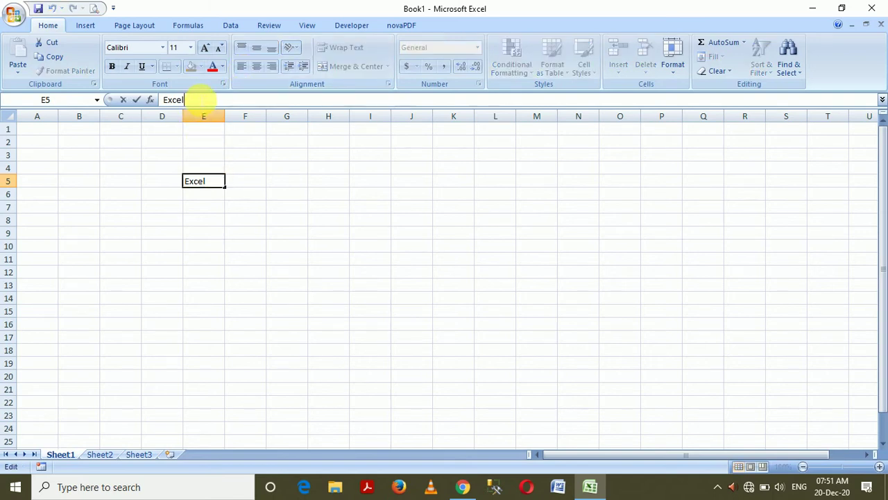
key("BackSpace")
key("BackSpace")
key("BackSpace")
key("BackSpace")
type("M")
type("icroso")
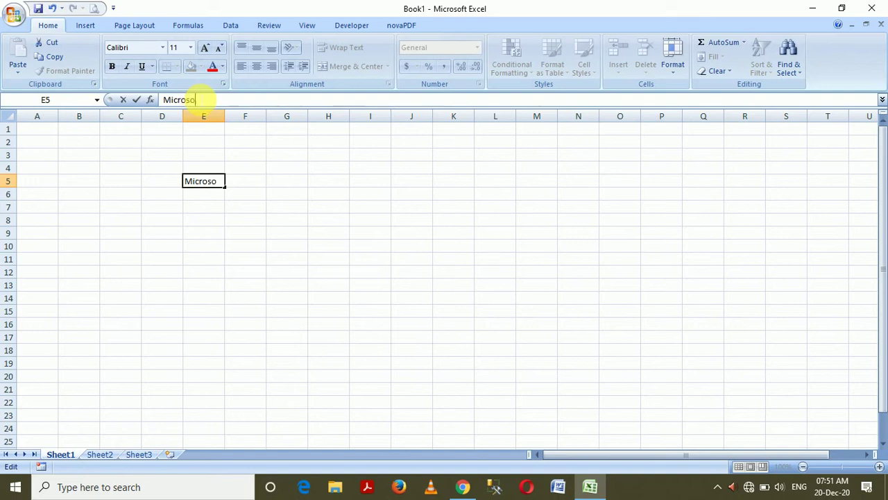
type("ft Exce")
type("l")
key("Return")
key("Up")
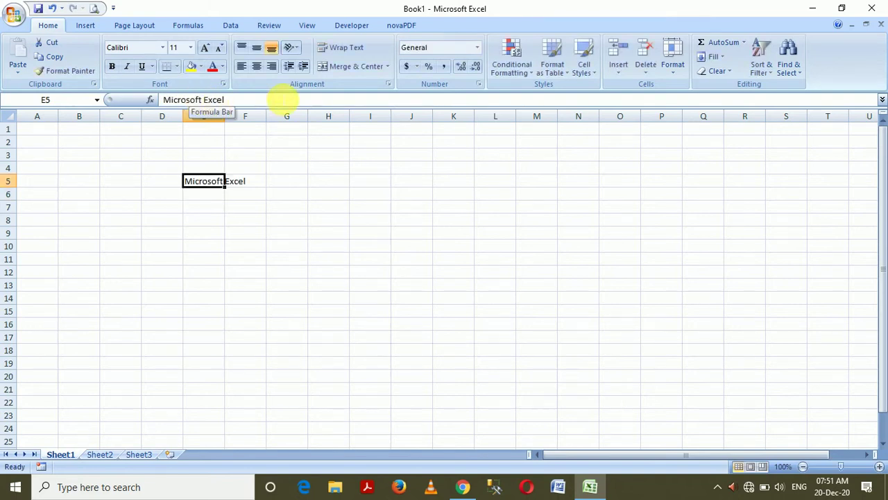
Cycle E5 through centre and right alignment, leaving it left-aligned, and inspect the F5 spillover
left_click(258, 68)
left_click(278, 75)
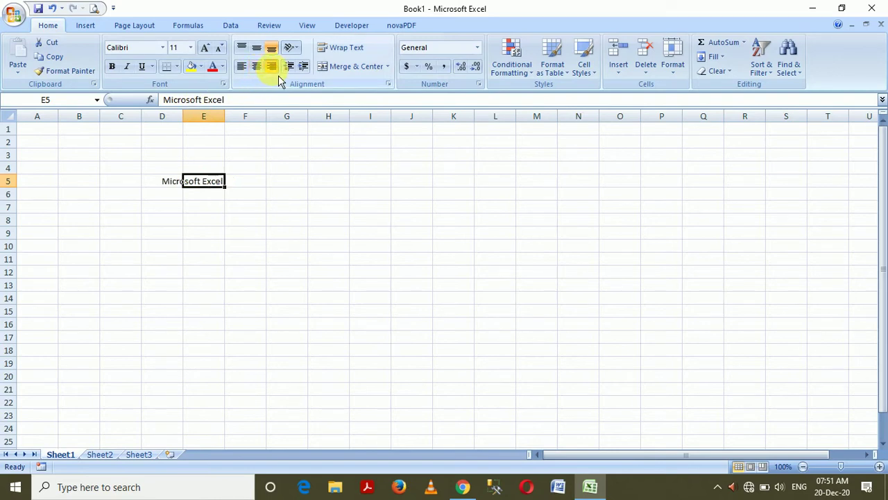
left_click(260, 75)
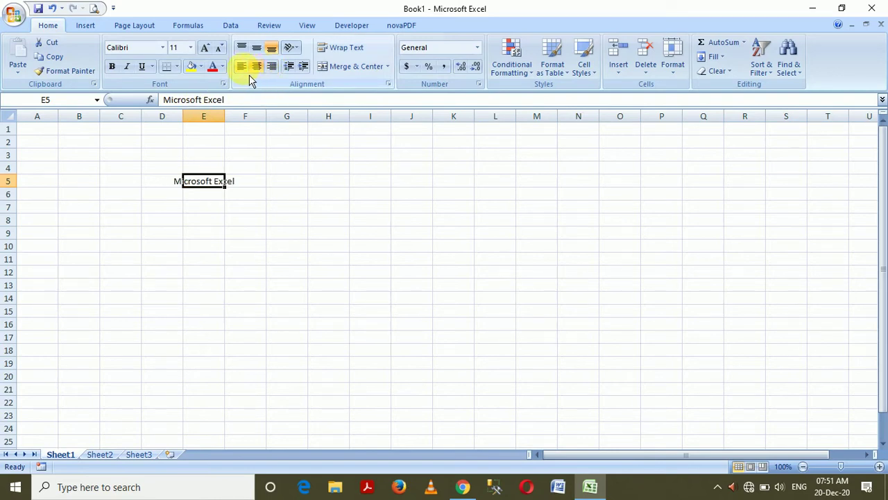
left_click(242, 67)
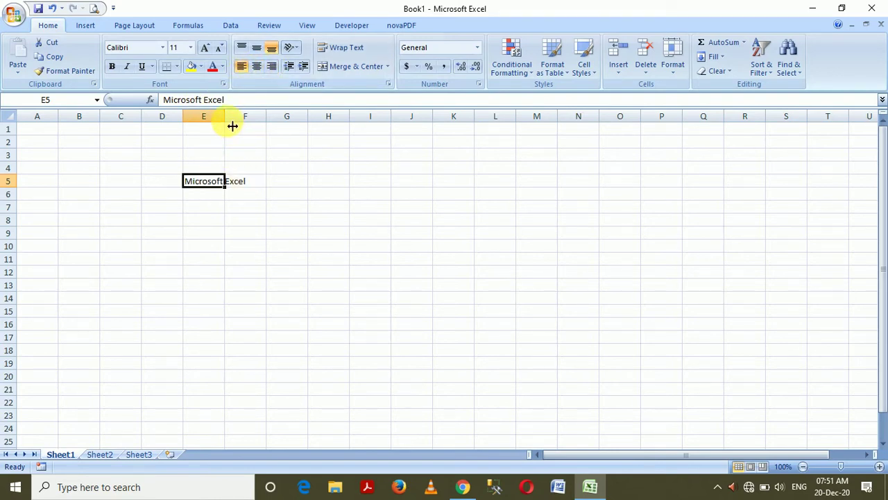
left_click(261, 258)
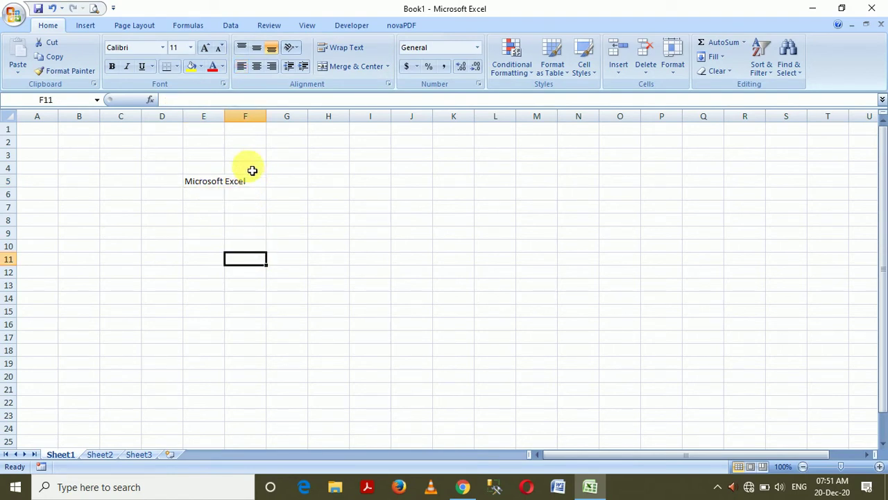
left_click(246, 186)
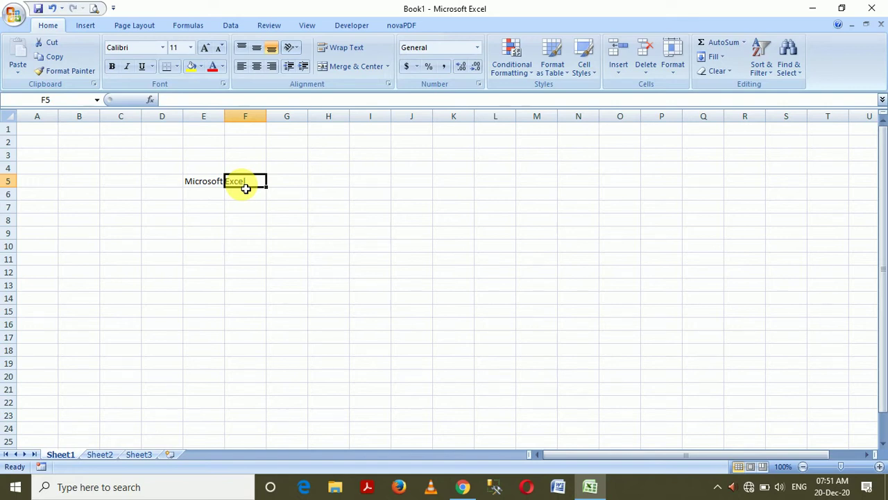
left_click(212, 181)
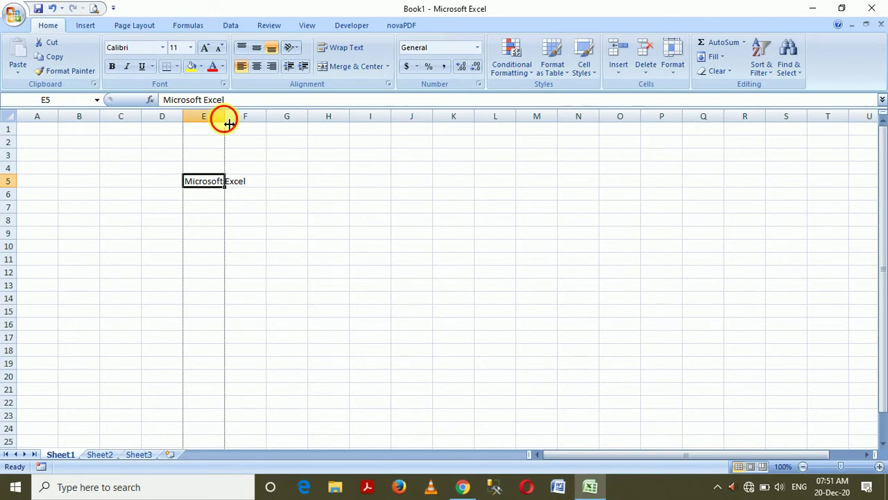
Autofit column E to 'Microsoft Excel', then drag it wider and back to about 8.14
double_click(225, 122)
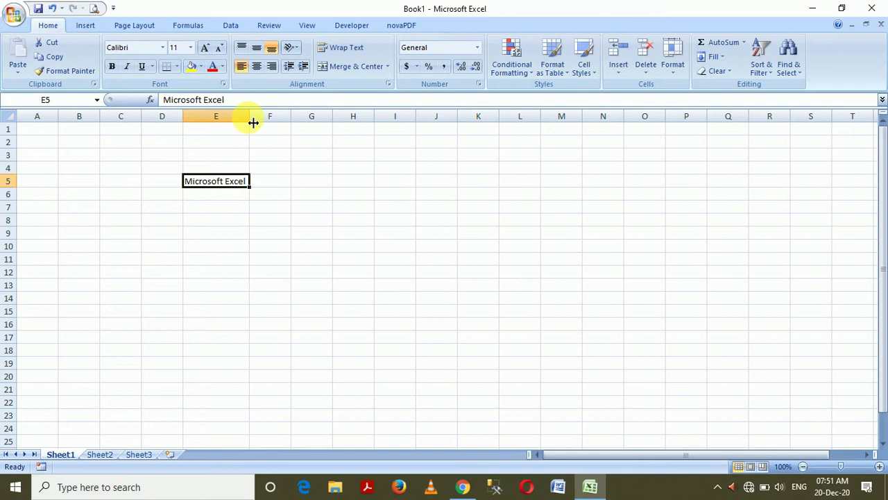
left_click_drag(253, 122, 254, 122)
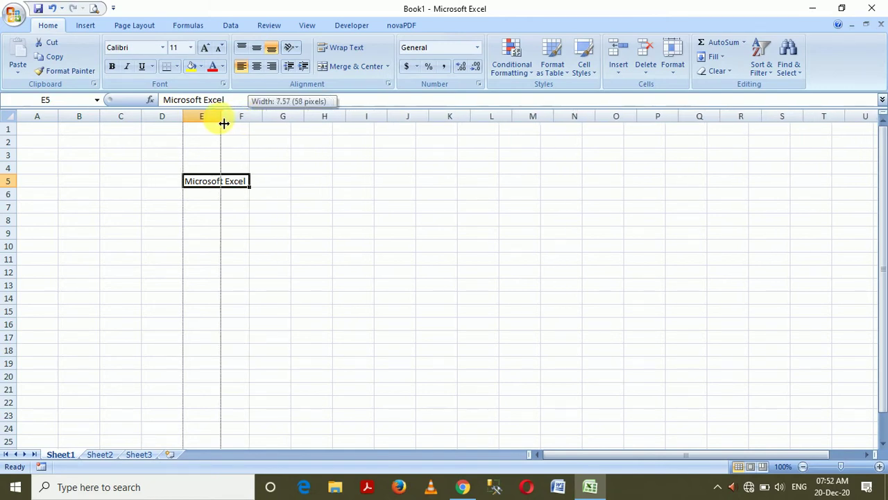
mouse_move(253, 122)
left_mouse_down()
mouse_move(223, 123)
mouse_move(418, 135)
left_mouse_up()
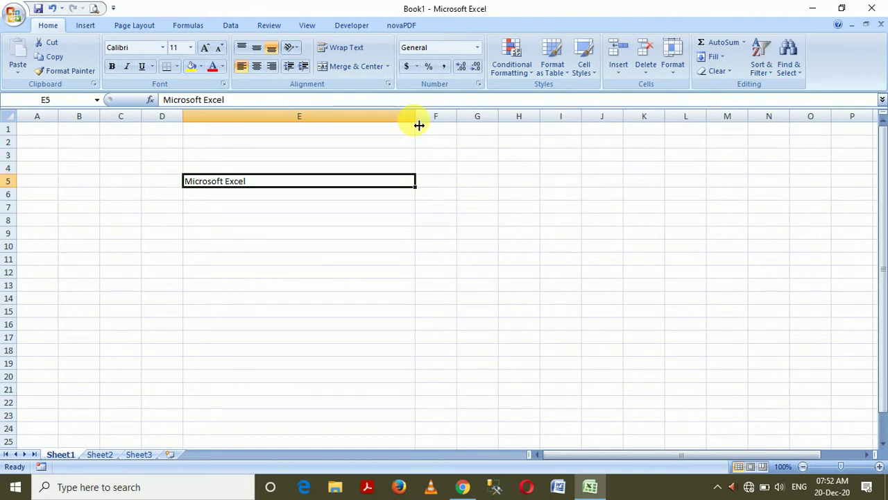
left_click_drag(420, 125, 229, 144)
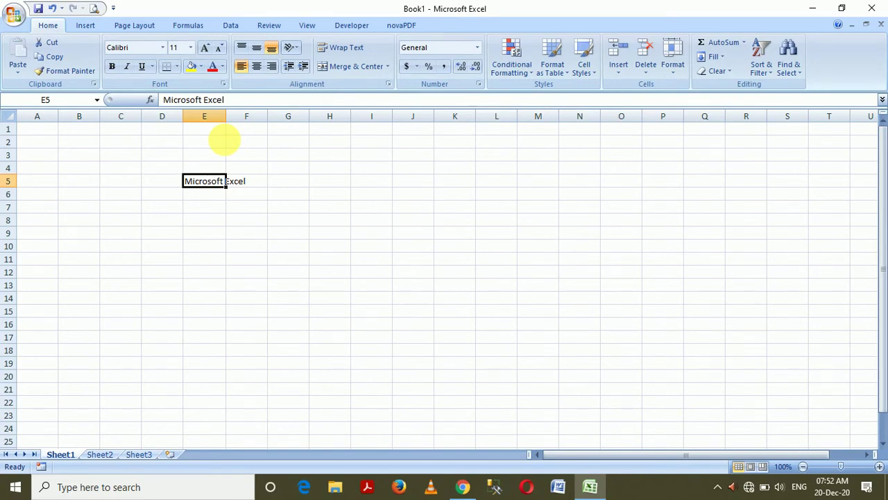
Toggle Wrap Text on and off for E5, then decrease its font size twice to 8
left_click(338, 54)
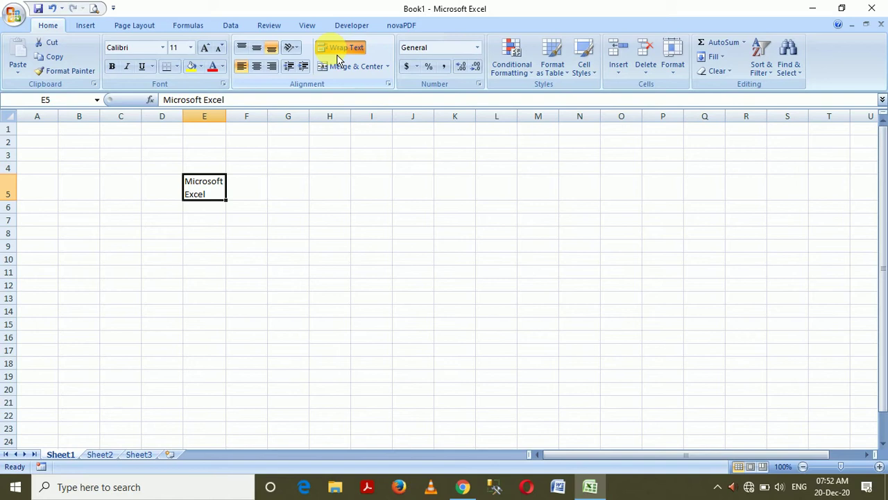
left_click(338, 57)
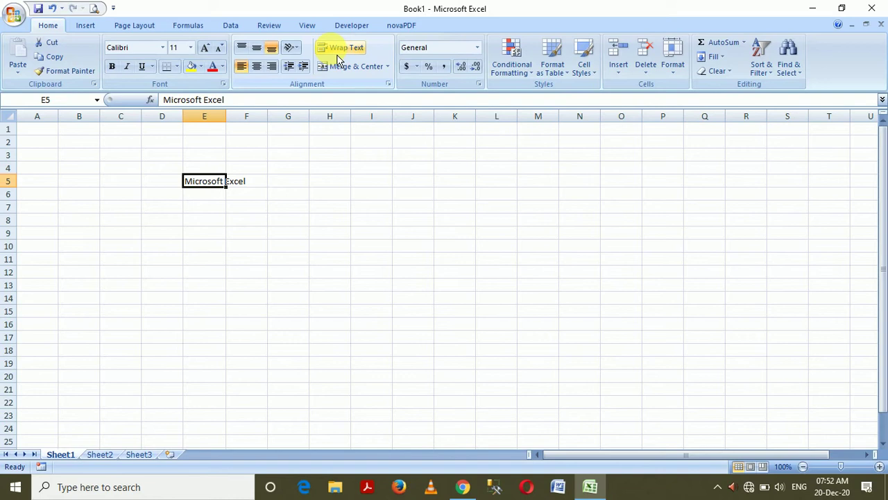
left_click(219, 49)
left_click(219, 48)
left_click(219, 49)
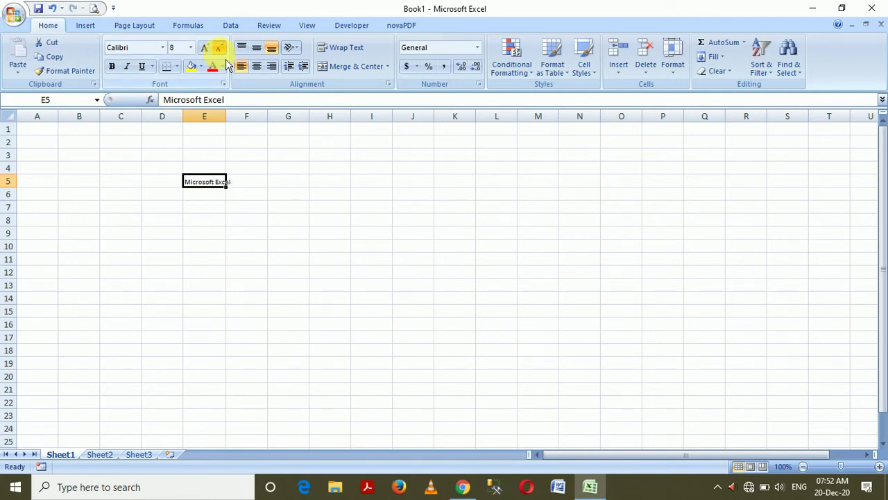
Set E5's font size to 5, then undo back up to size 10
left_click(179, 48)
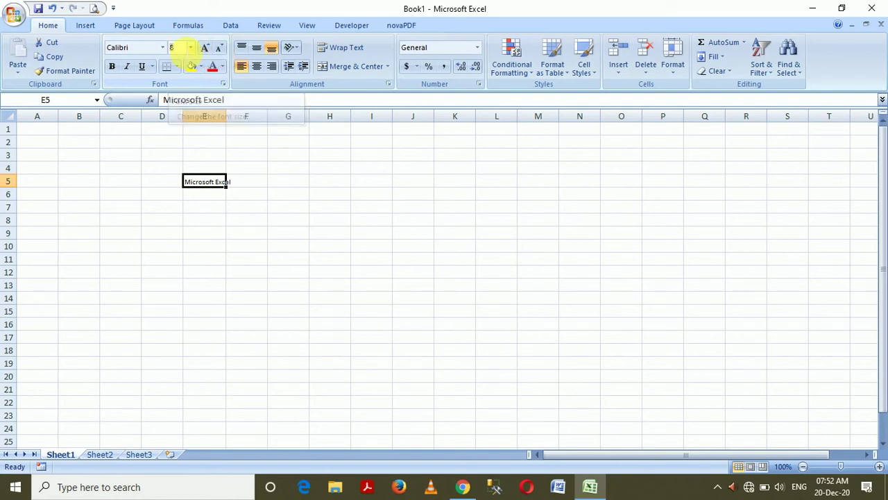
left_click(179, 47)
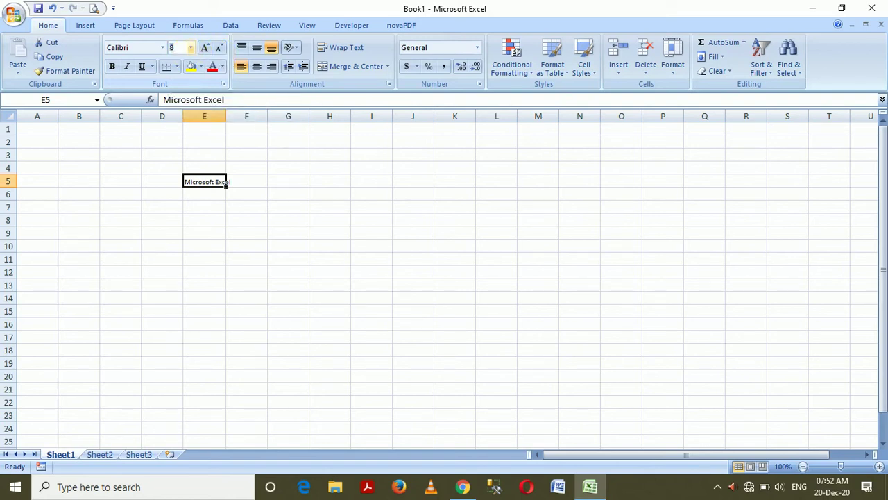
left_click(187, 50)
type("5")
key("Return")
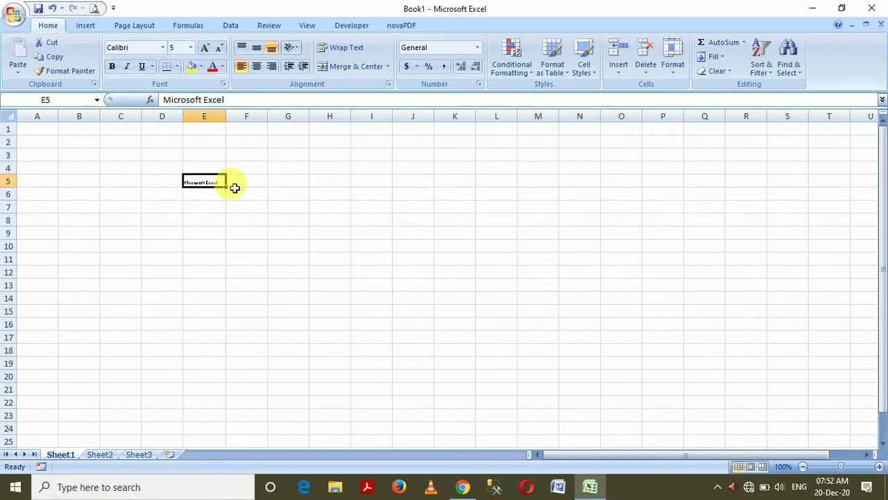
left_click(256, 194)
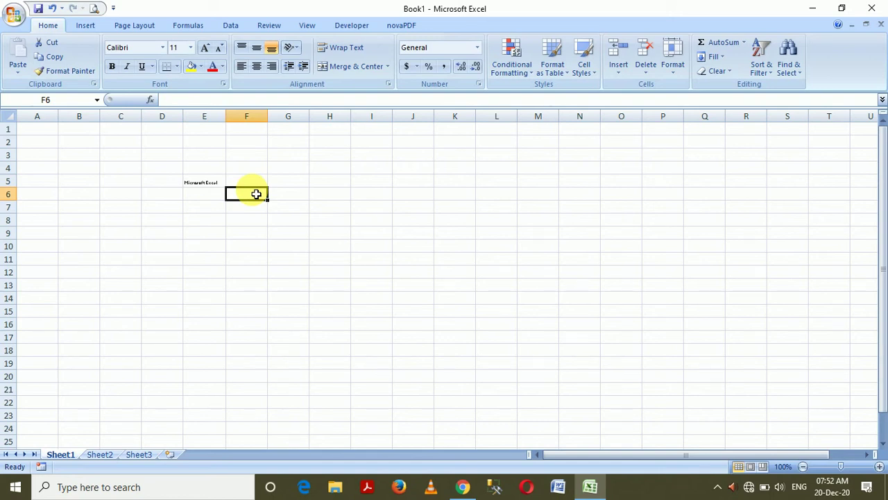
key("ctrl+z")
key("ctrl+z")
key("ctrl+z")
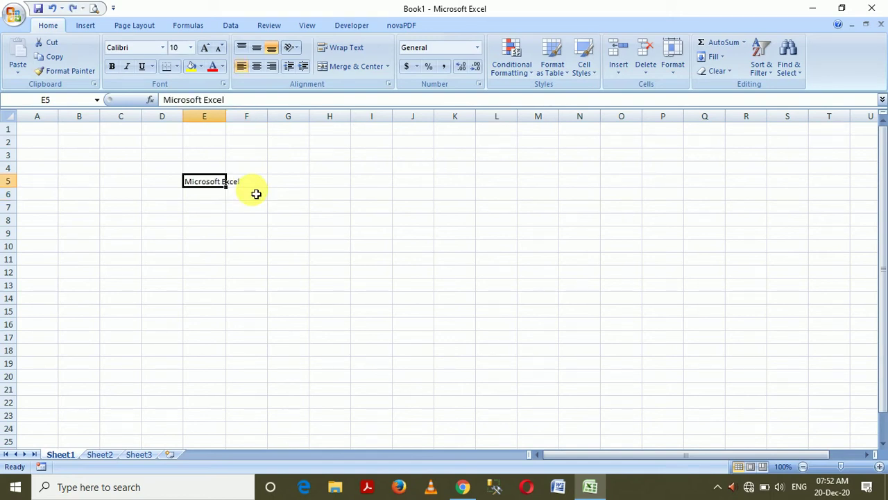
key("ctrl+z")
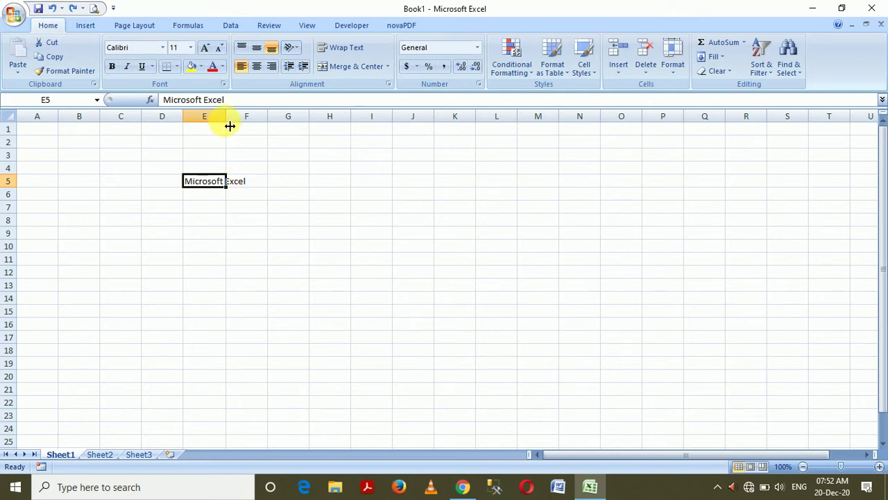
Unwrap E5, add 'What is a' before and 'in Hindi?' after its text, then re-wrap it
left_click(347, 54)
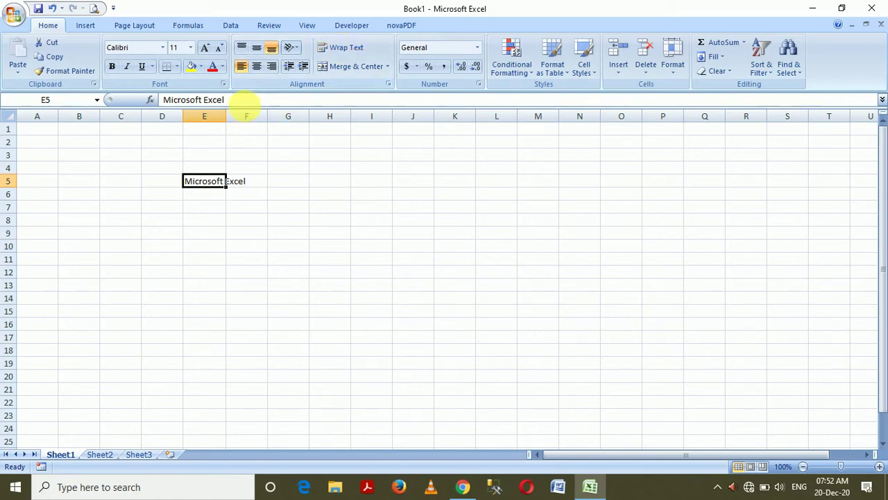
left_click(246, 102)
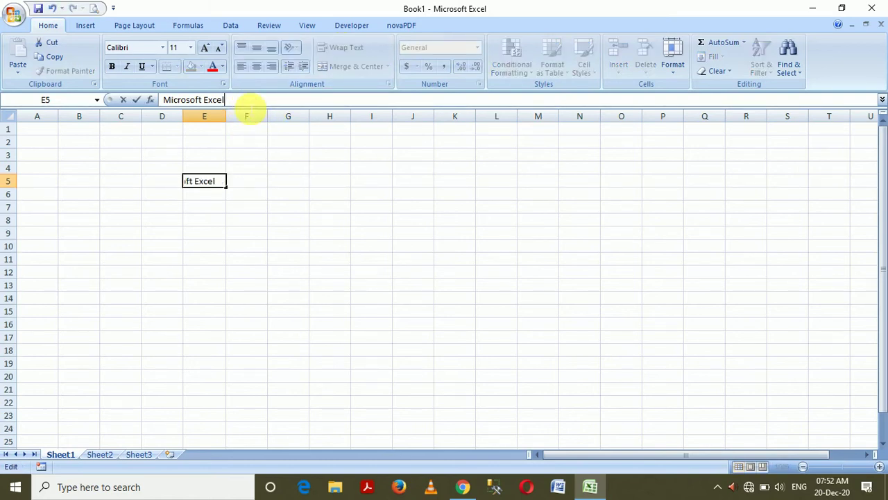
key("Home")
type("W")
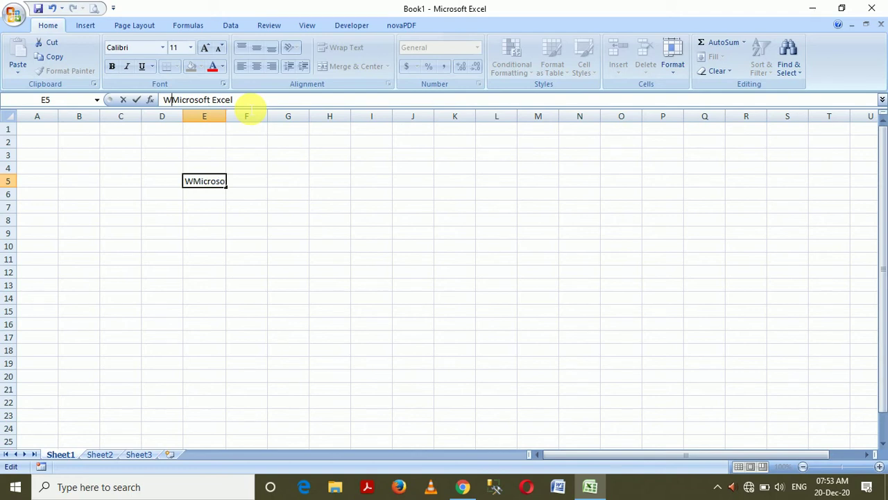
type("hat is ")
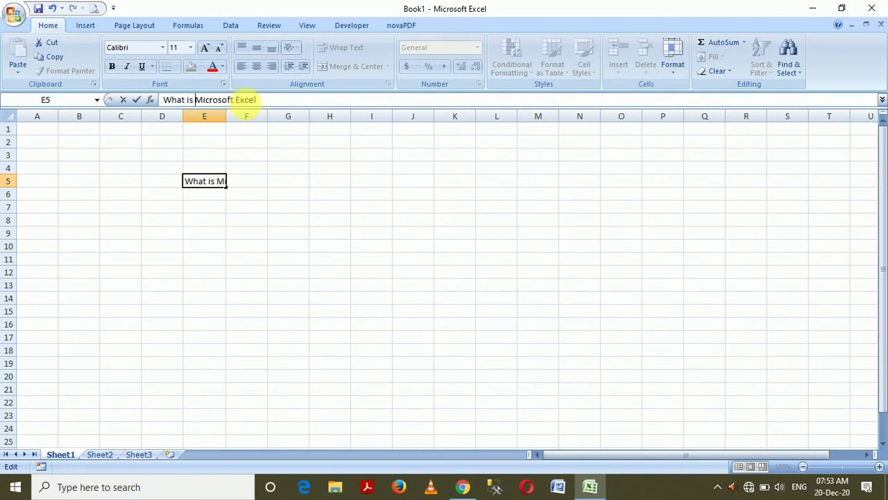
type("a")
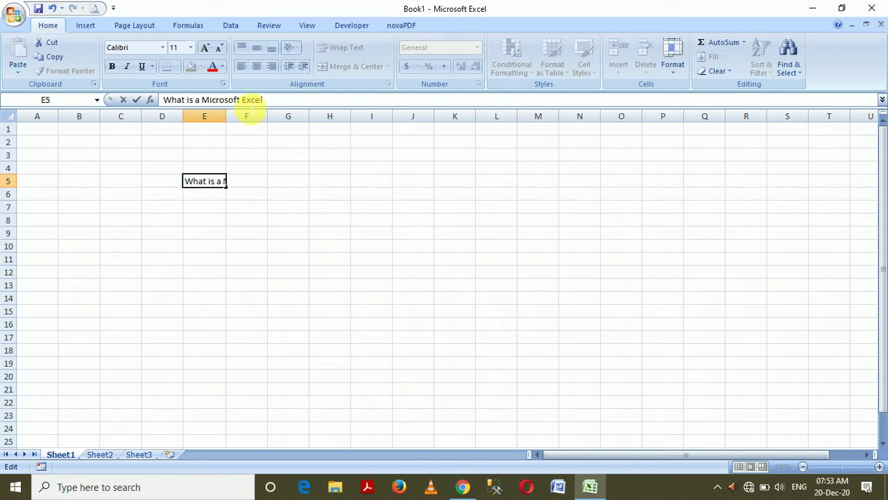
key("End")
type("in")
type(" Hindi")
type("?")
key("Return")
key("Up")
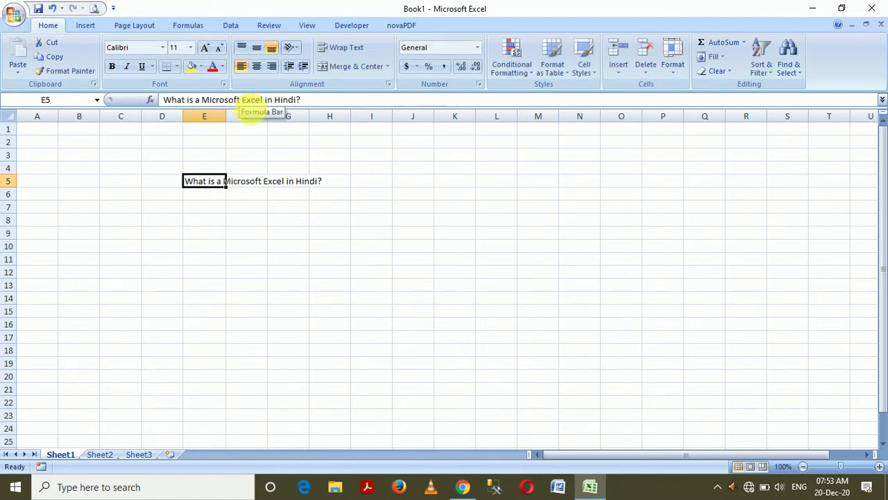
left_click(354, 47)
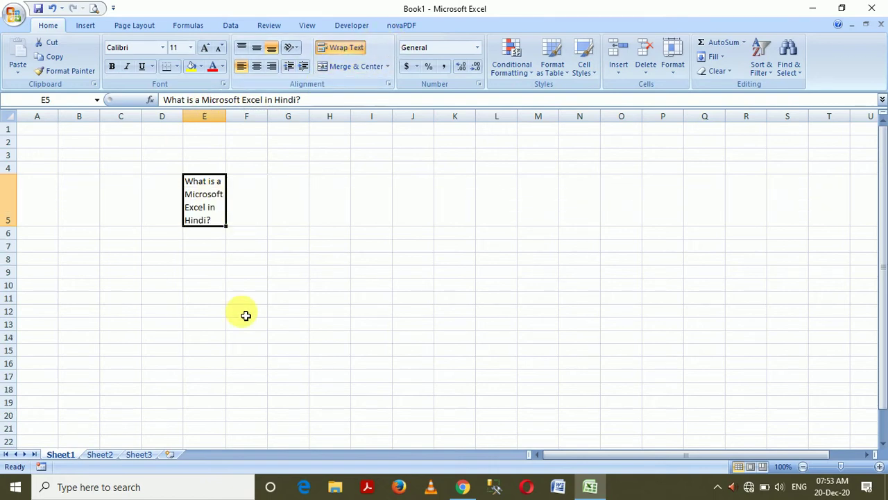
Unwrap E5 and autofit column E to the one-line question
left_click(343, 49)
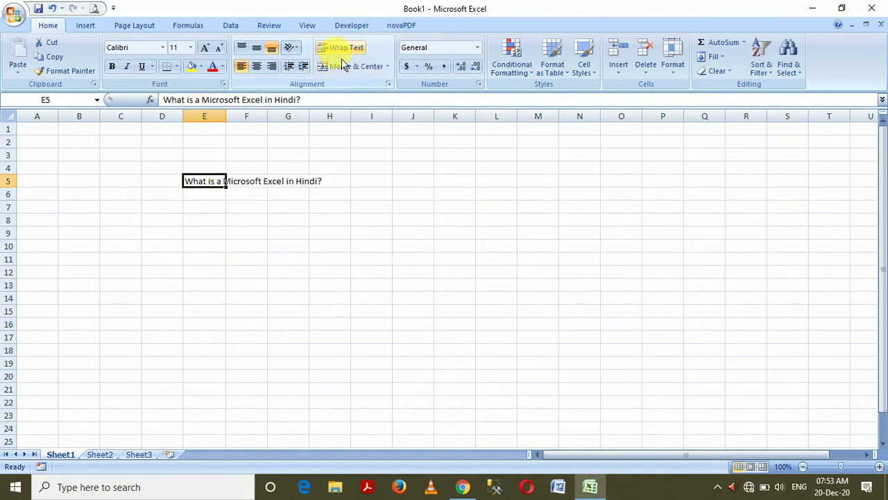
double_click(230, 125)
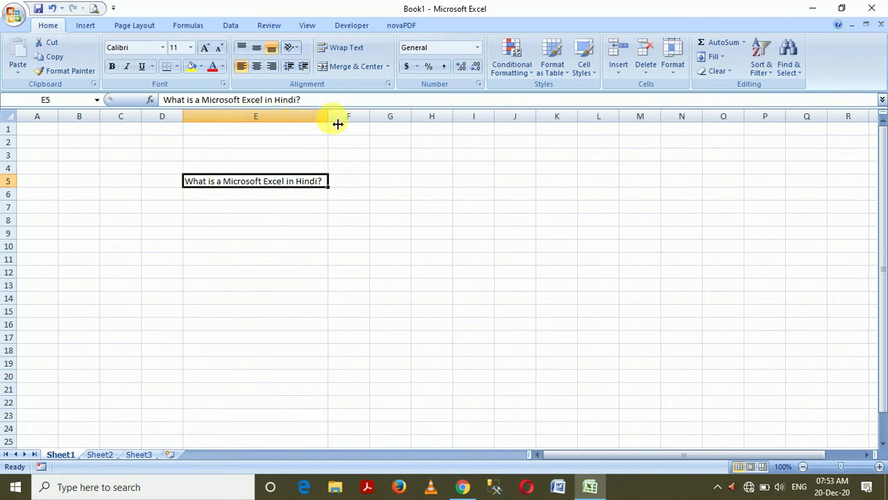
left_click_drag(335, 124, 337, 118)
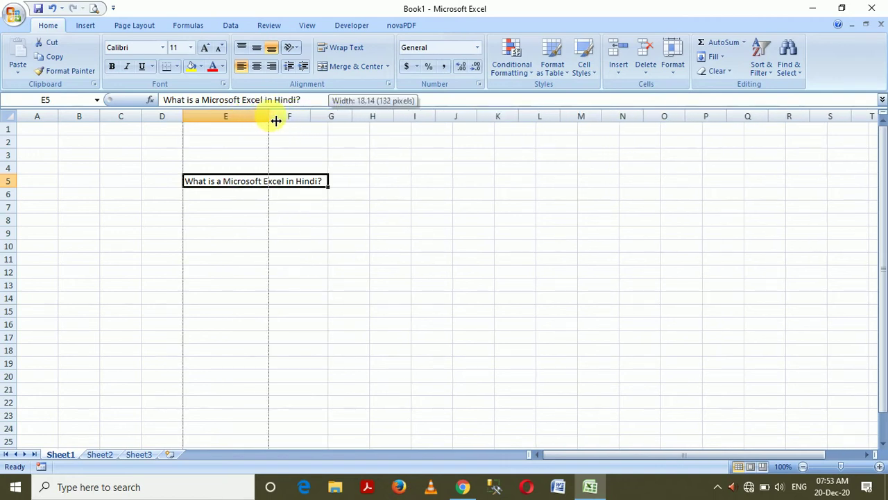
left_click_drag(337, 118, 328, 117)
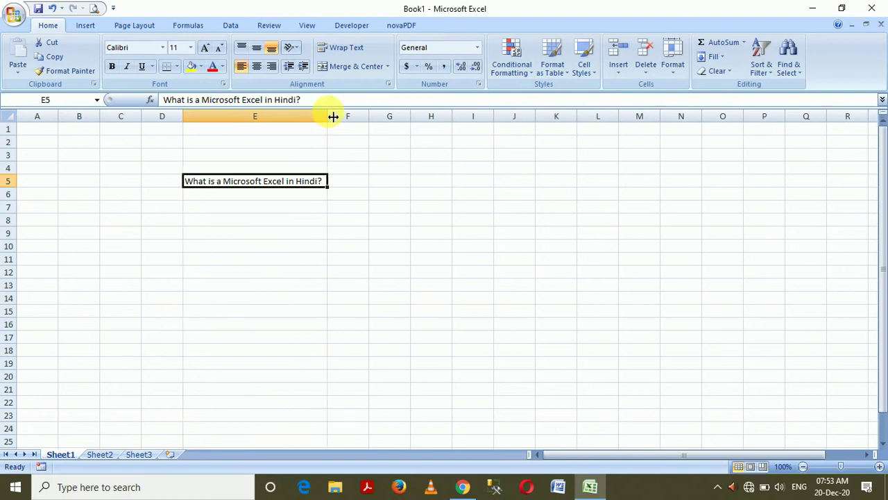
Try right and centre alignment on E5, returning to left alignment
left_click(271, 67)
left_click(257, 66)
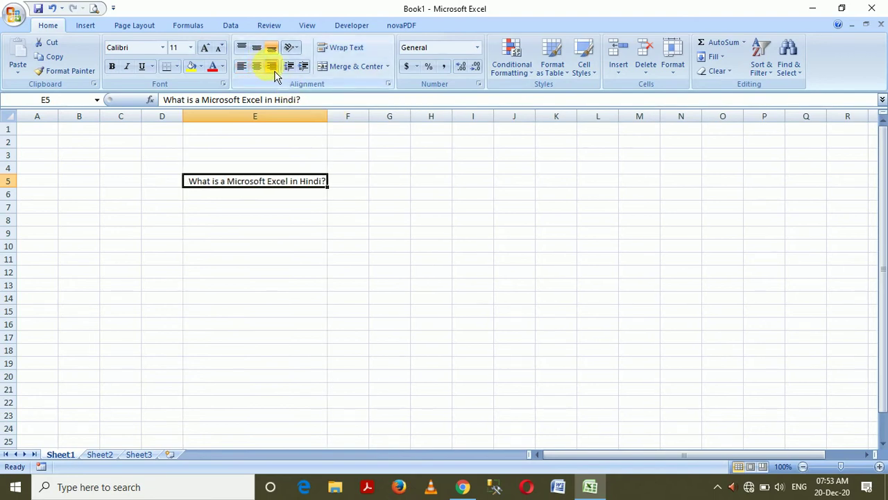
left_click(263, 70)
left_click(255, 69)
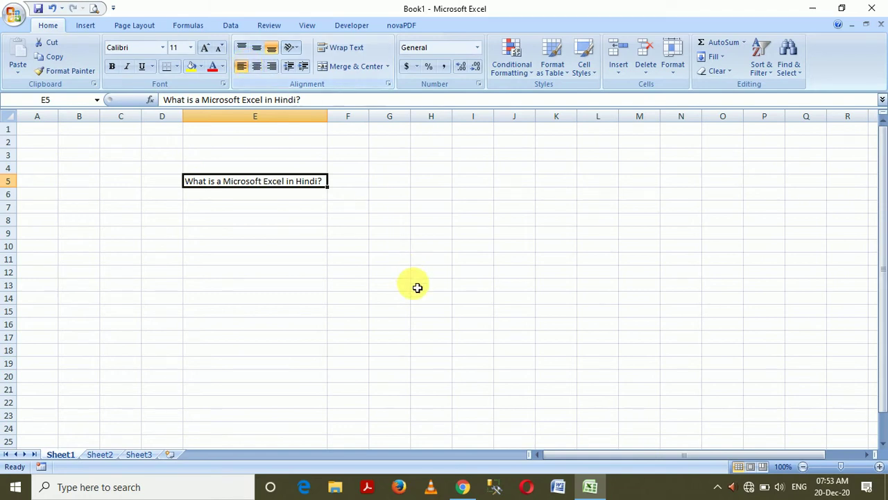
Widen column E well past the question and cycle E5 through centre and right, back to left
left_click_drag(331, 121, 468, 119)
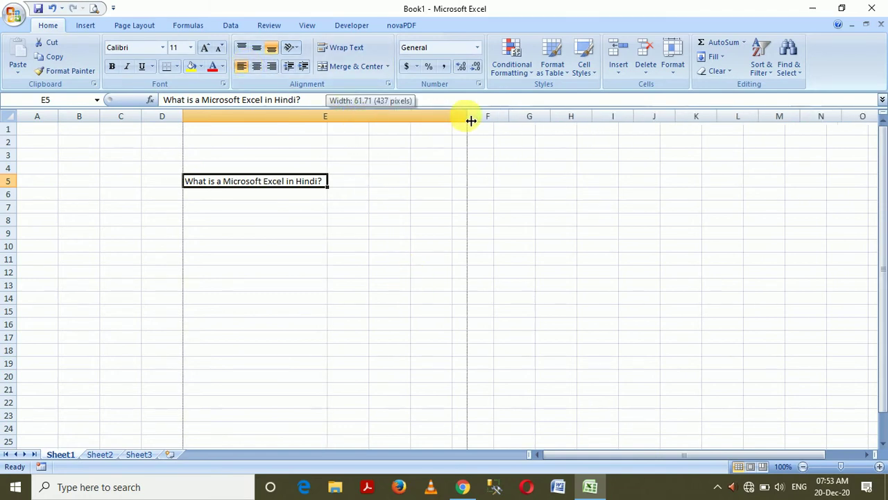
left_click(257, 70)
left_click(272, 71)
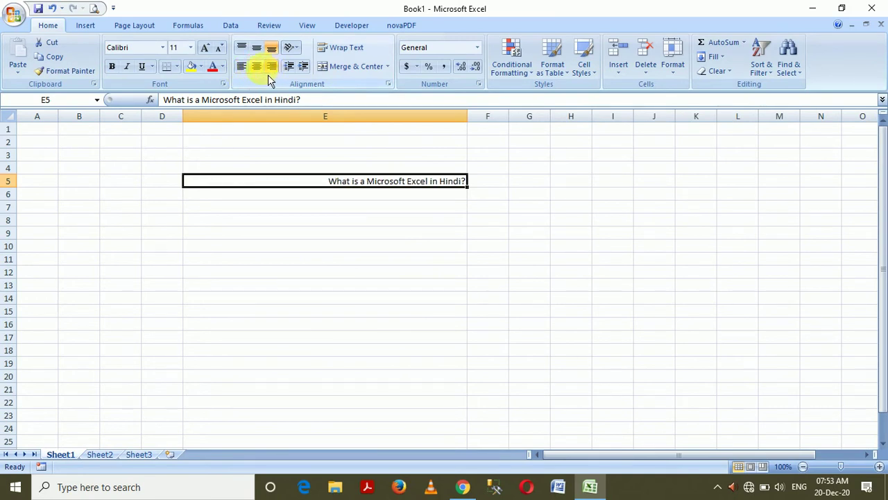
left_click(262, 71)
left_click(254, 76)
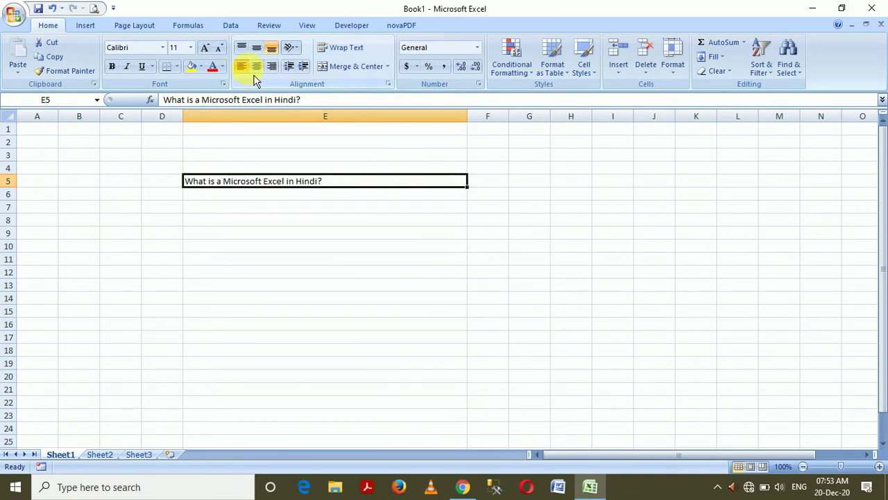
Add several indent levels to E5, then reduce them and leave it left-aligned
left_click(307, 77)
left_click(307, 76)
left_click(307, 76)
left_click(307, 76)
left_click(308, 76)
left_click(307, 77)
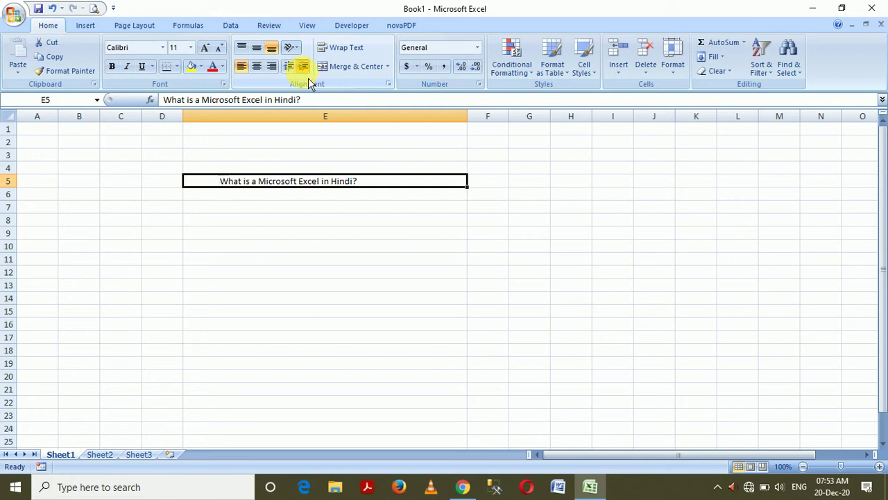
double_click(308, 78)
double_click(308, 78)
double_click(308, 78)
left_click(308, 78)
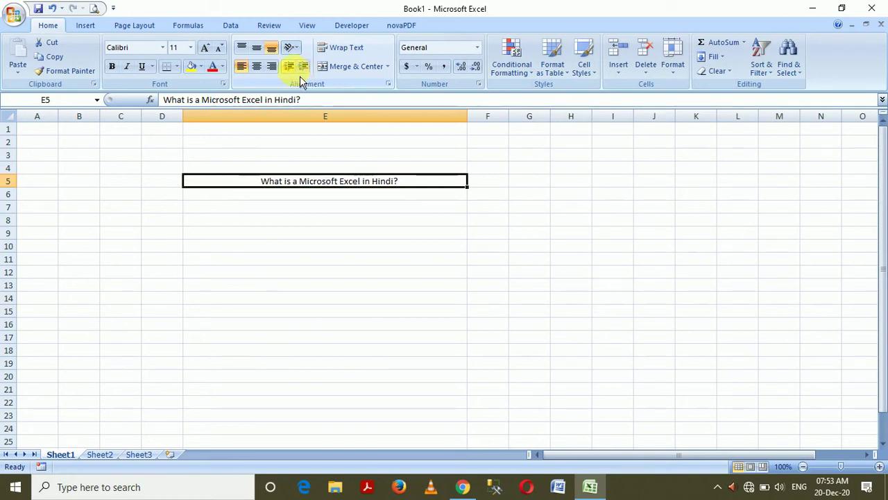
left_click(291, 70)
left_click(291, 70)
left_click(290, 70)
left_click(291, 71)
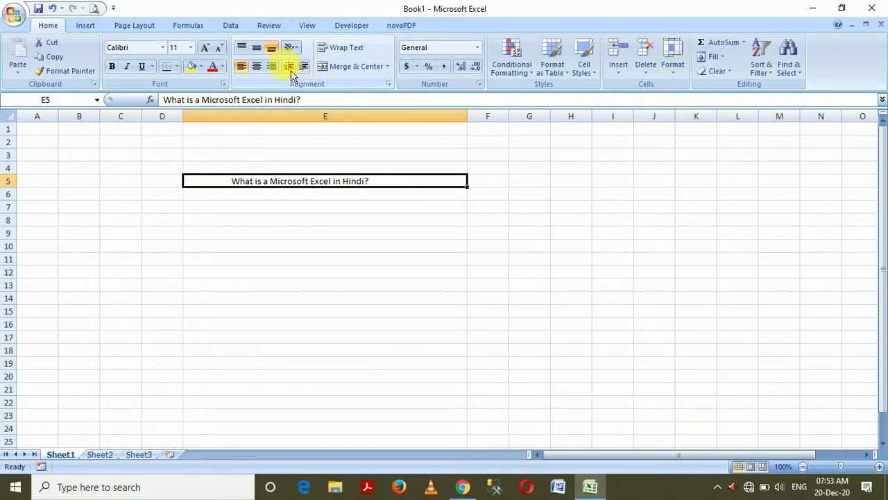
left_click(256, 67)
left_click(243, 68)
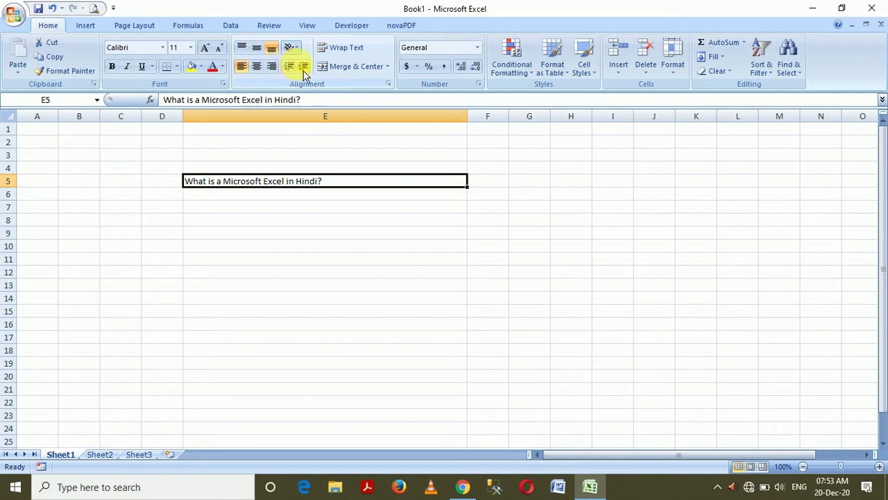
Try middle vertical alignment on E5, then switch it to top alignment
left_click(262, 54)
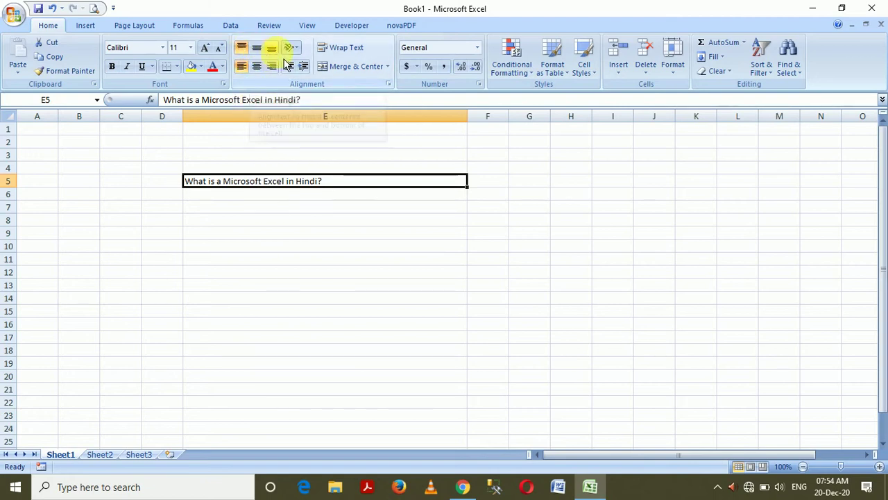
left_click(261, 52)
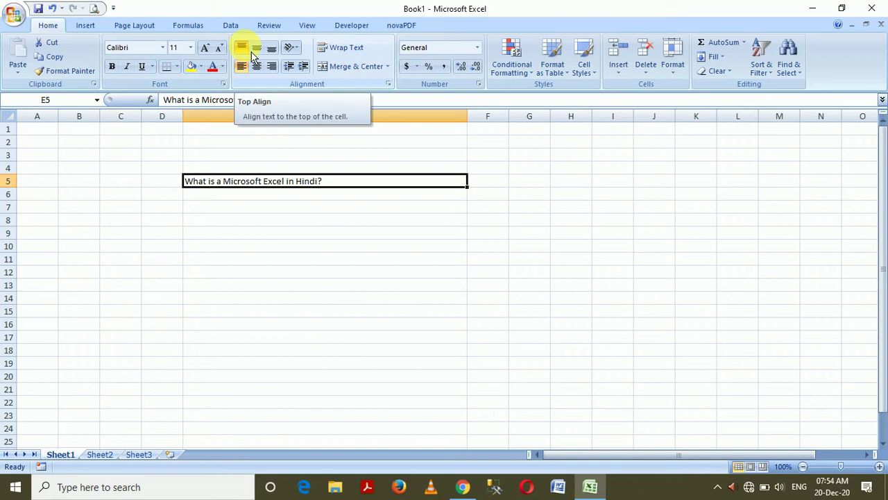
left_click(241, 48)
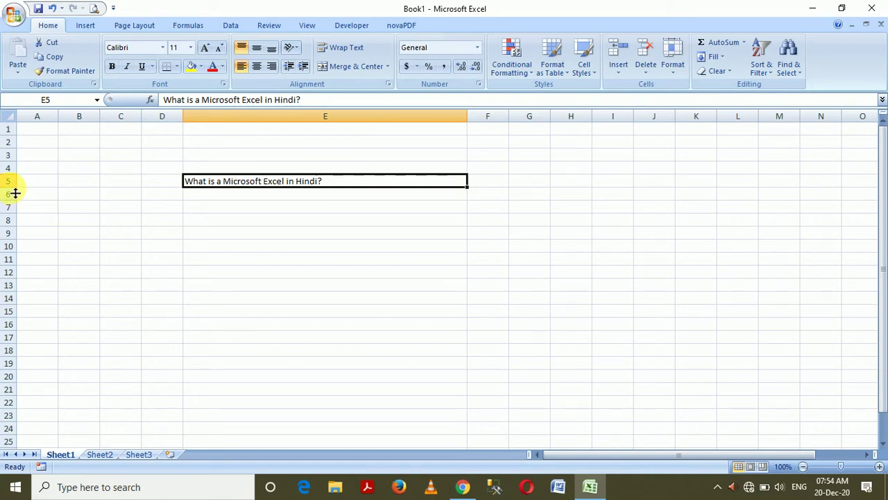
Make row 5 much taller and cycle E5 through middle, bottom and top alignment, ending bottom
left_click_drag(15, 193, 15, 231)
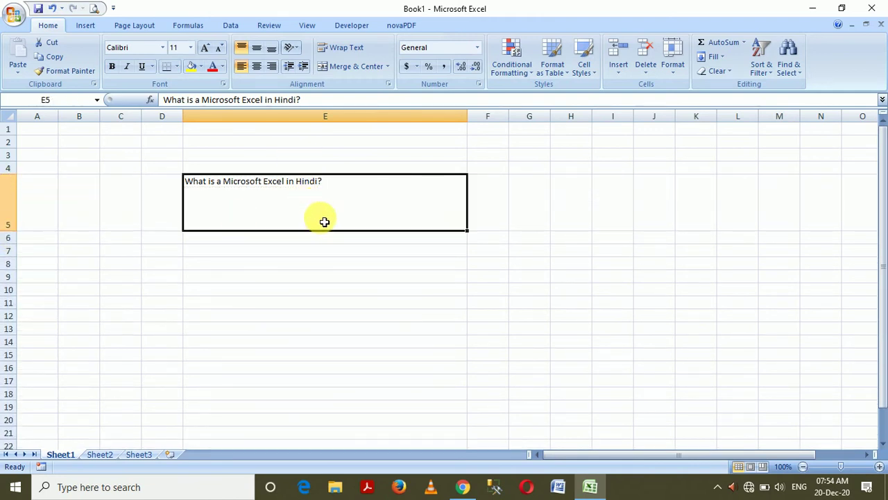
left_click(257, 48)
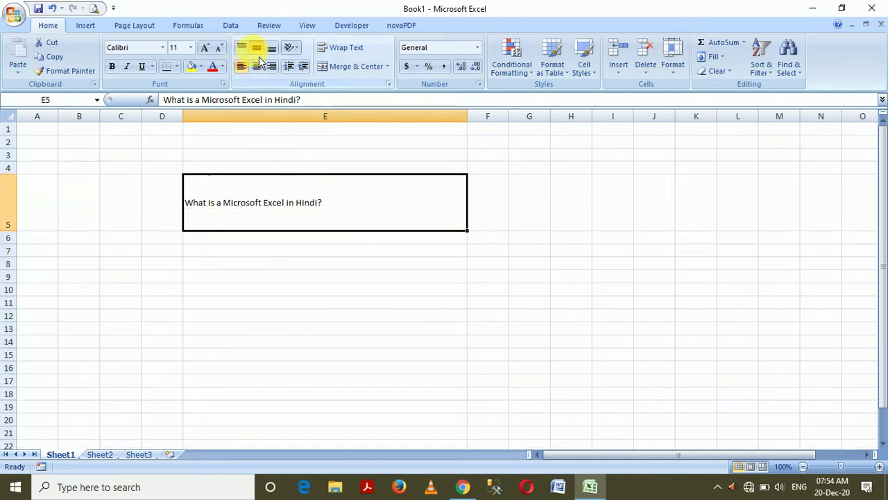
left_click(271, 49)
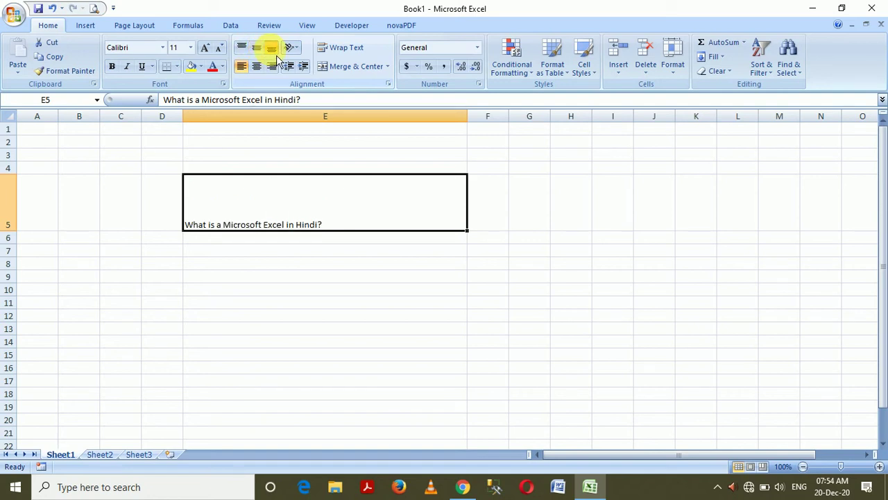
left_click(257, 48)
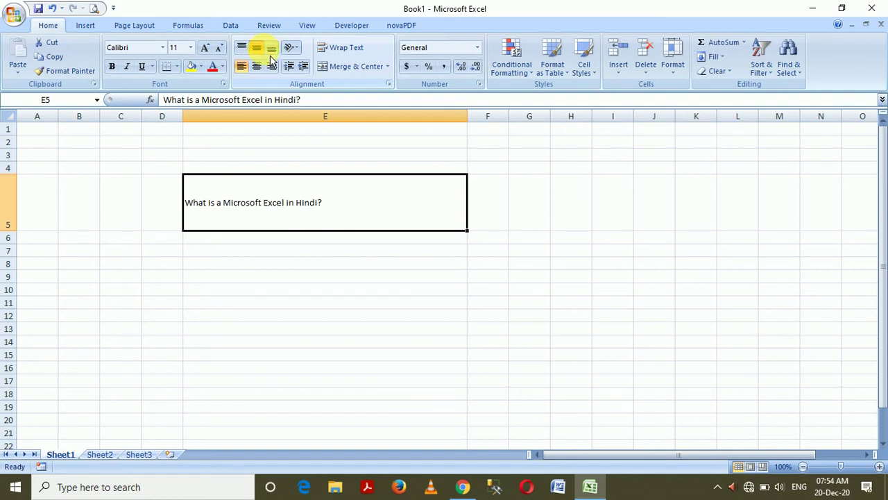
left_click(242, 47)
left_click(256, 47)
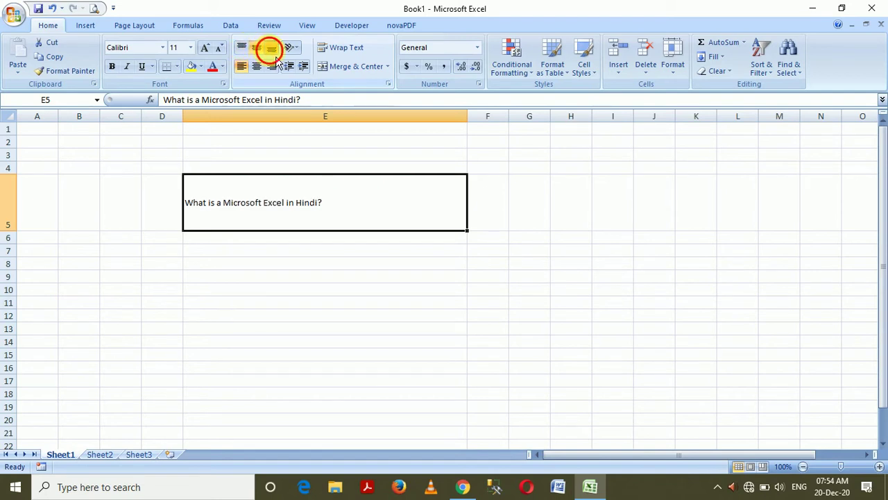
left_click(271, 47)
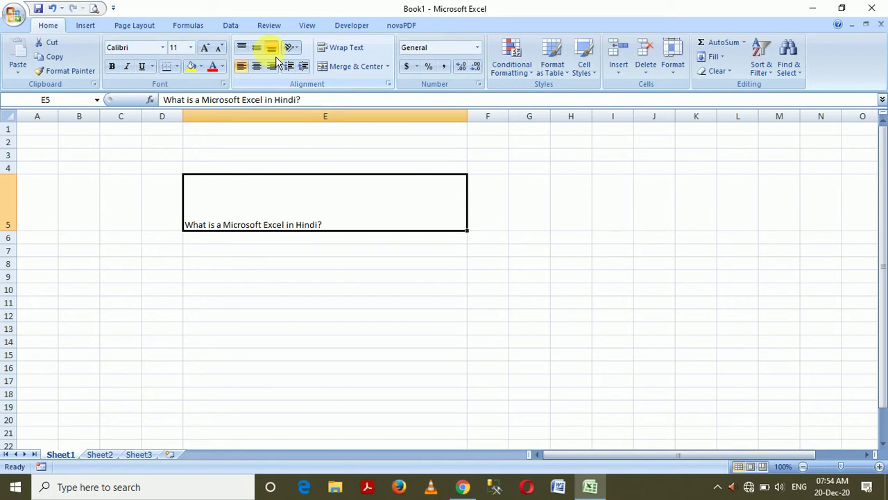
Auto-fit row 5, replace E5's text with 'Excel', and auto-fit column E to it
double_click(12, 238)
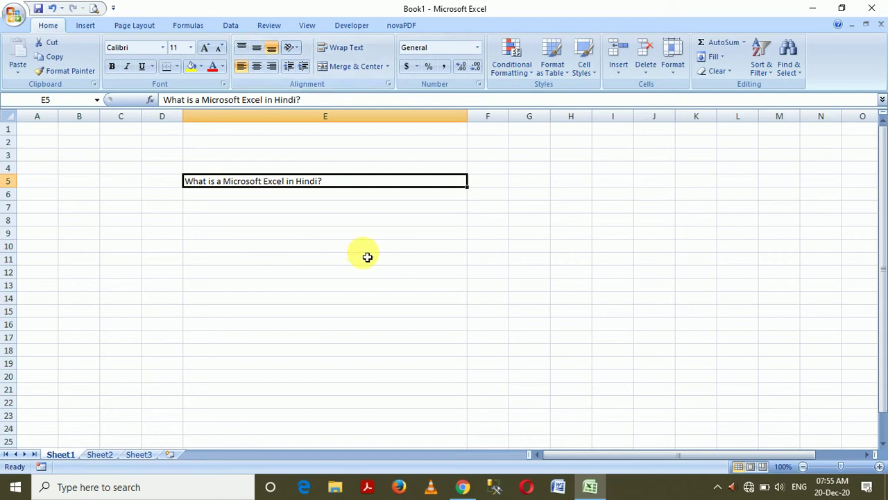
type("Ex")
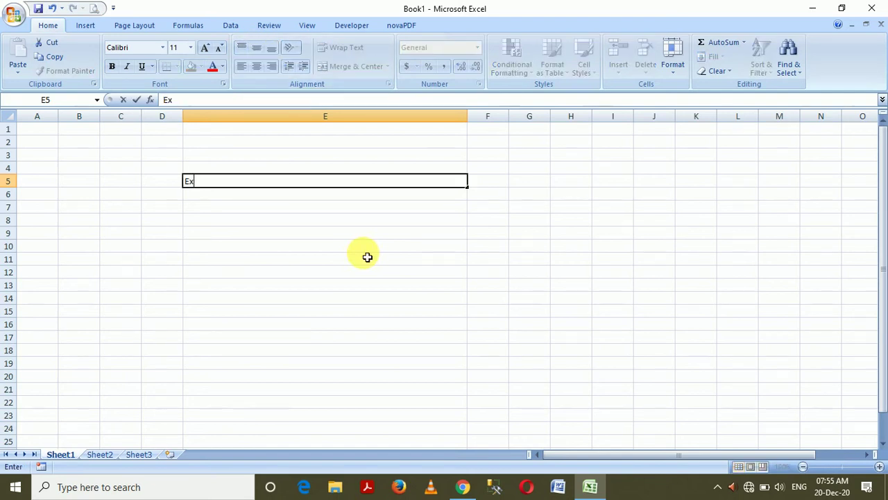
type("cel")
key("Return")
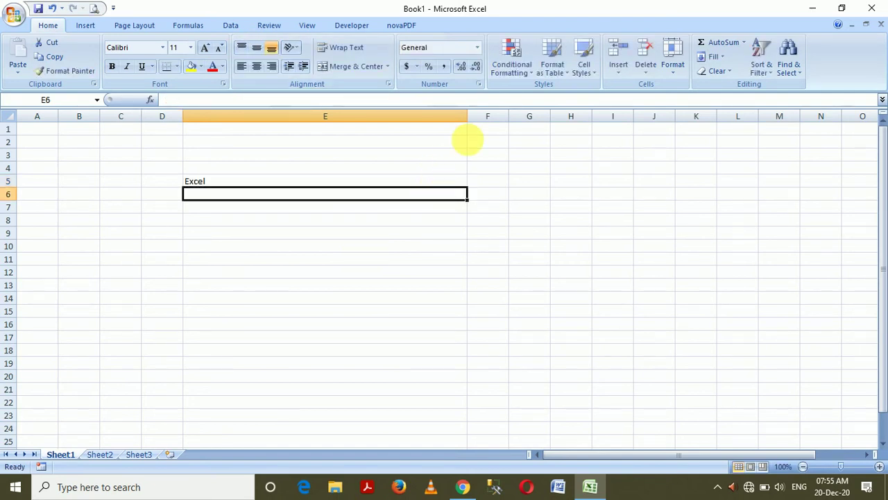
double_click(467, 116)
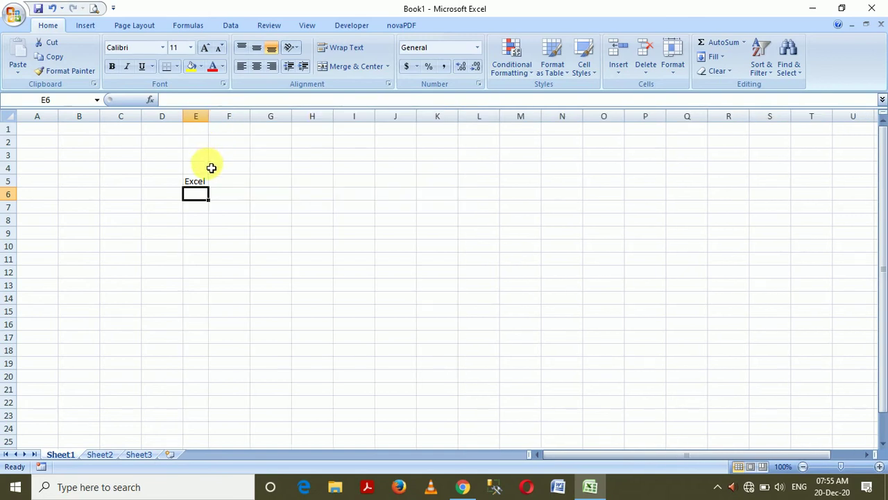
left_click(200, 182)
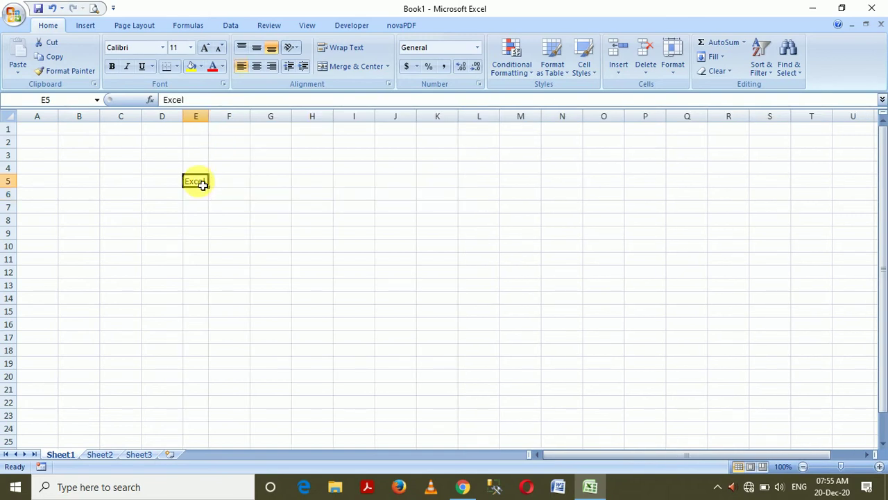
Enter 'Microsoft' in cell J12
left_click(415, 272)
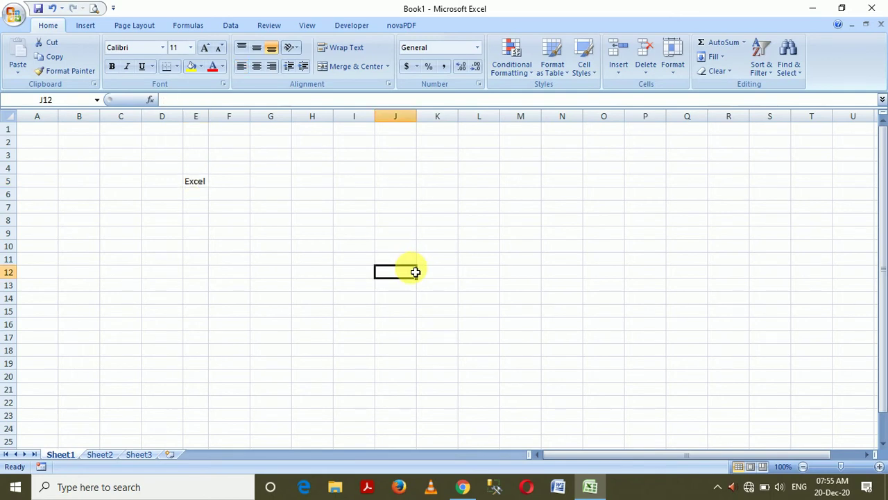
type("Microsoft")
key("Return")
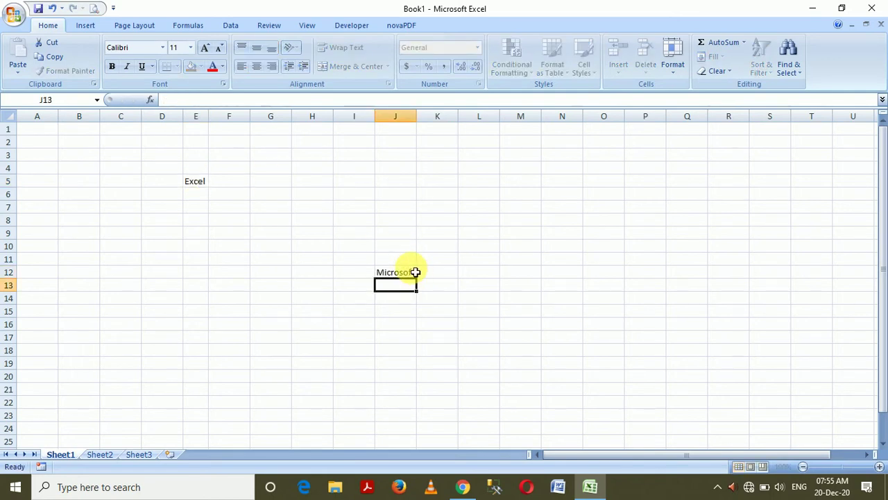
left_click(198, 184)
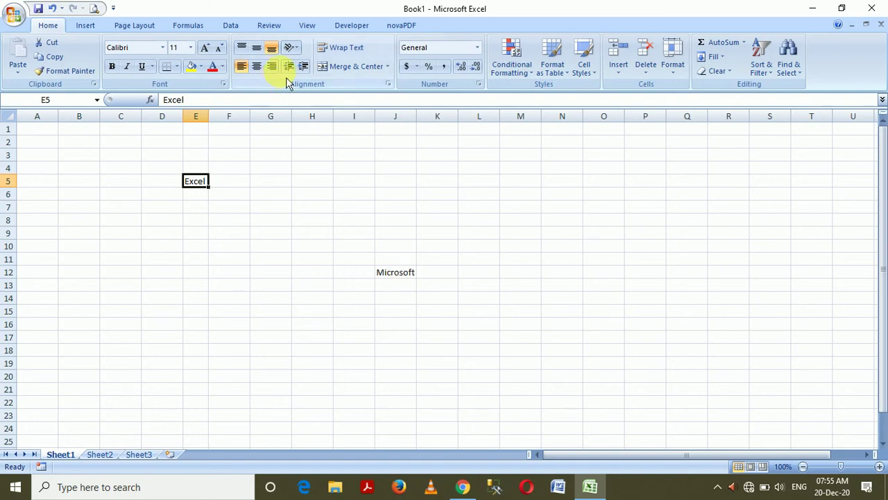
left_click(292, 48)
left_click(298, 62)
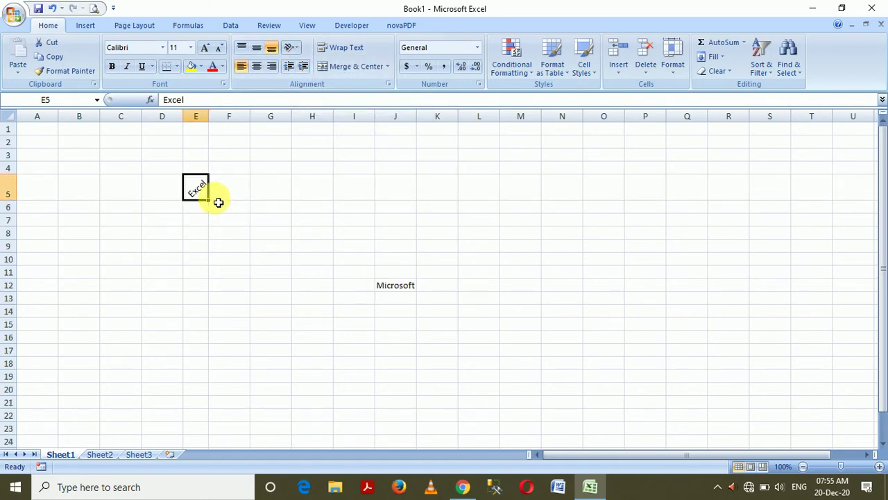
left_click_drag(203, 195, 418, 294)
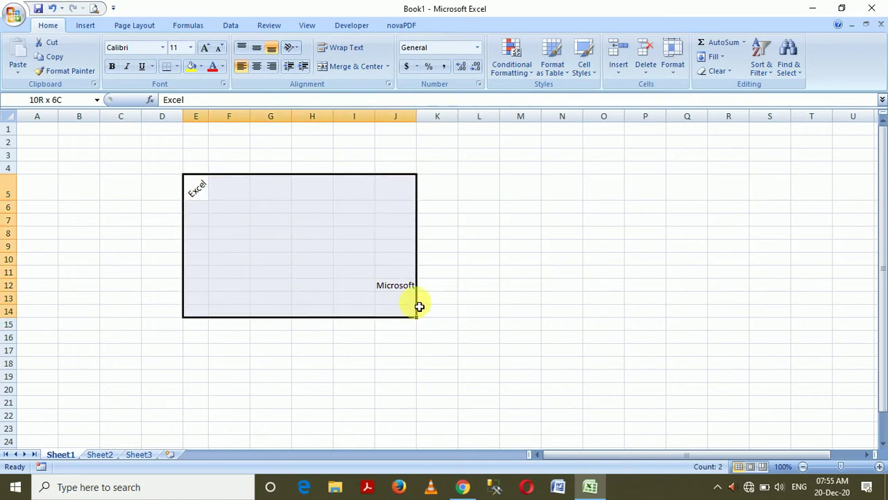
left_click(292, 47)
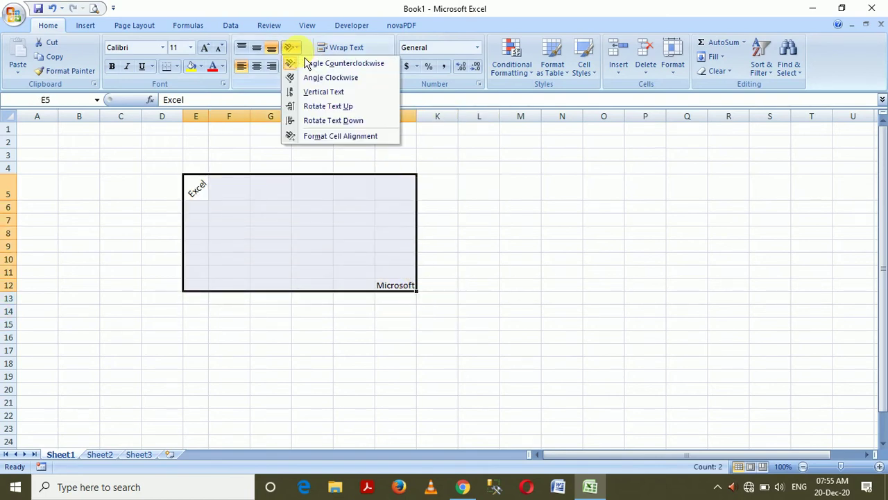
left_click(310, 79)
left_click(292, 47)
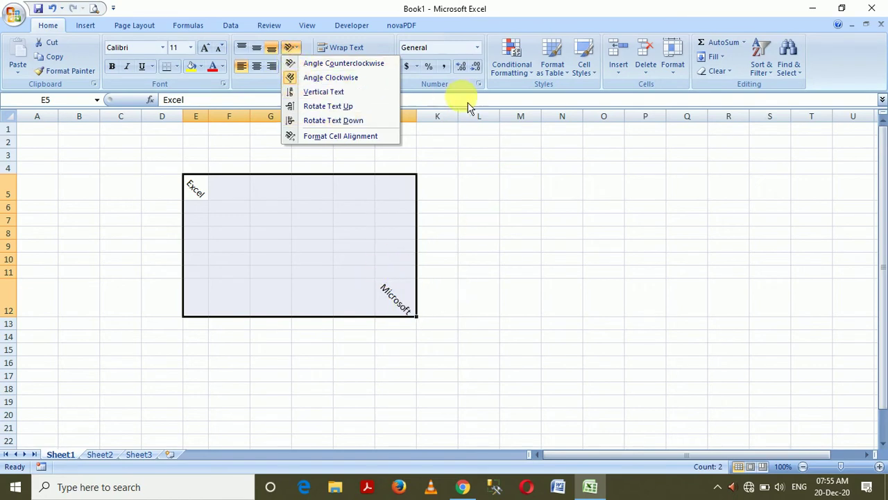
left_click(300, 80)
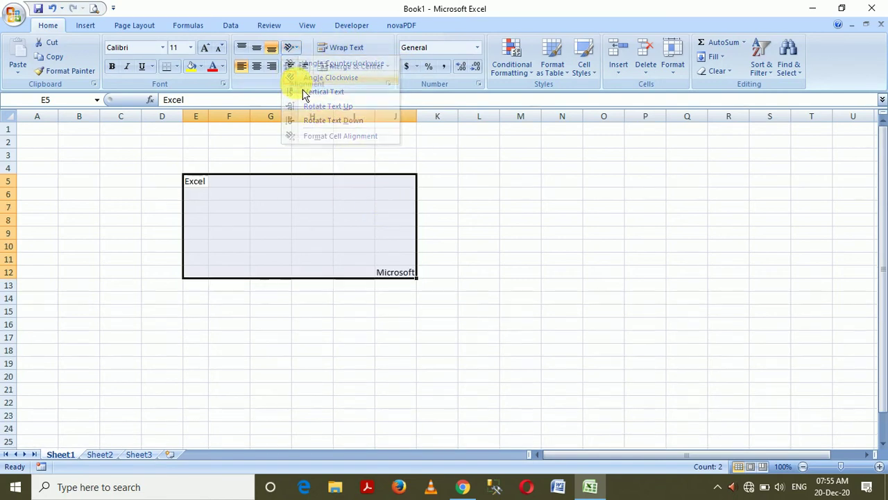
left_click(201, 186)
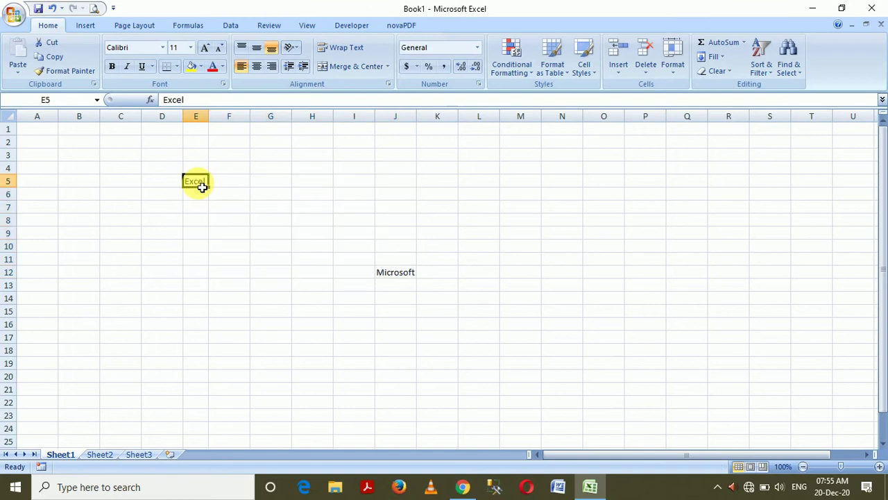
left_click(290, 47)
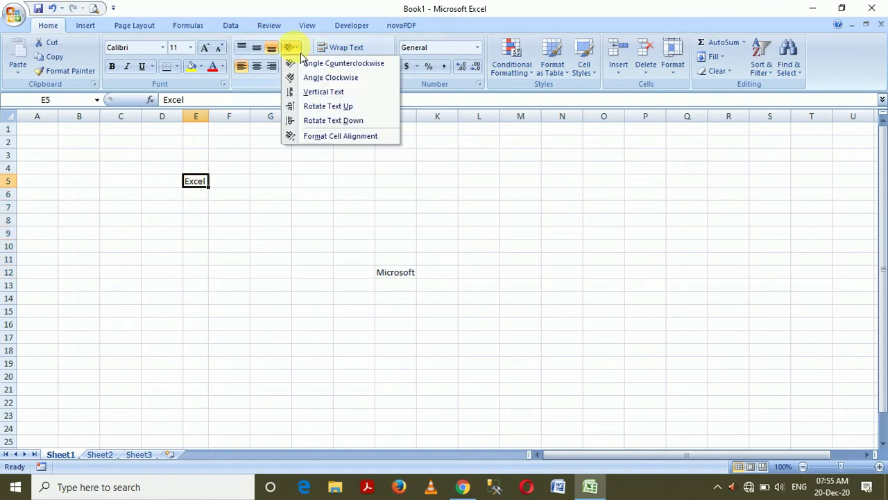
left_click(312, 92)
left_click(296, 52)
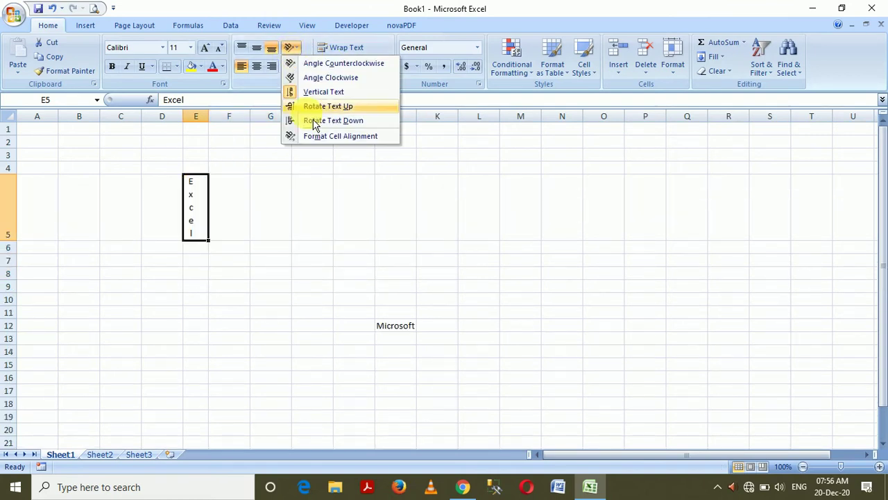
left_click(316, 108)
left_click(291, 49)
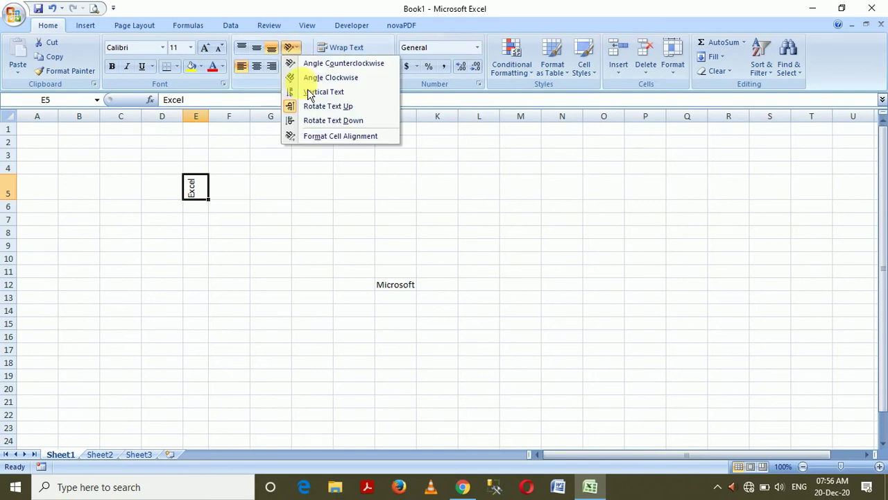
left_click(326, 120)
left_click(294, 48)
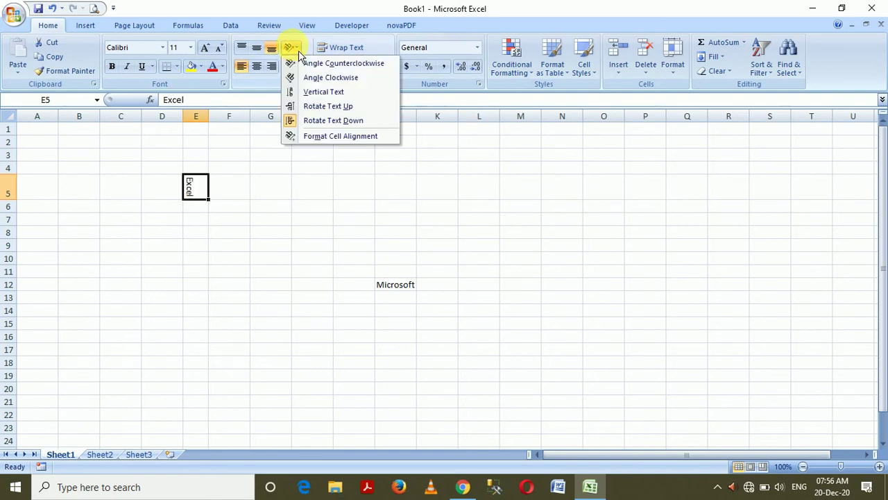
left_click(307, 122)
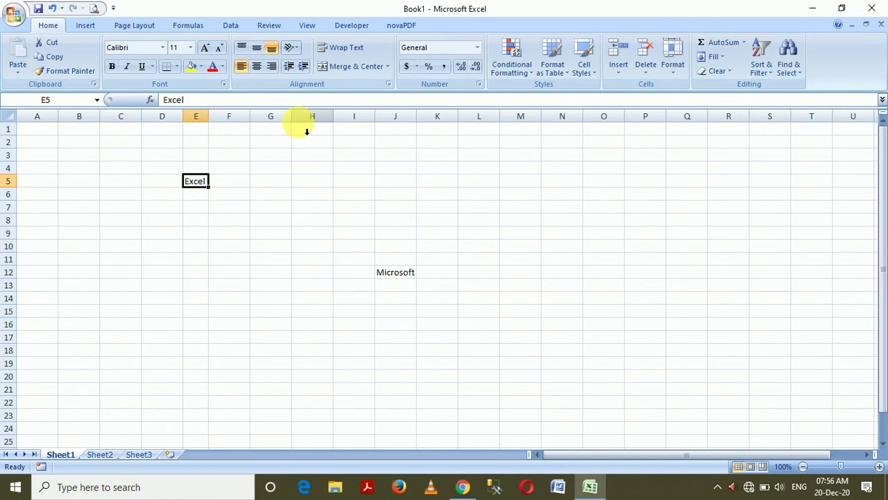
Set J12's horizontal alignment to Left (Indent) in the Format Cells alignment settings
left_click(398, 274)
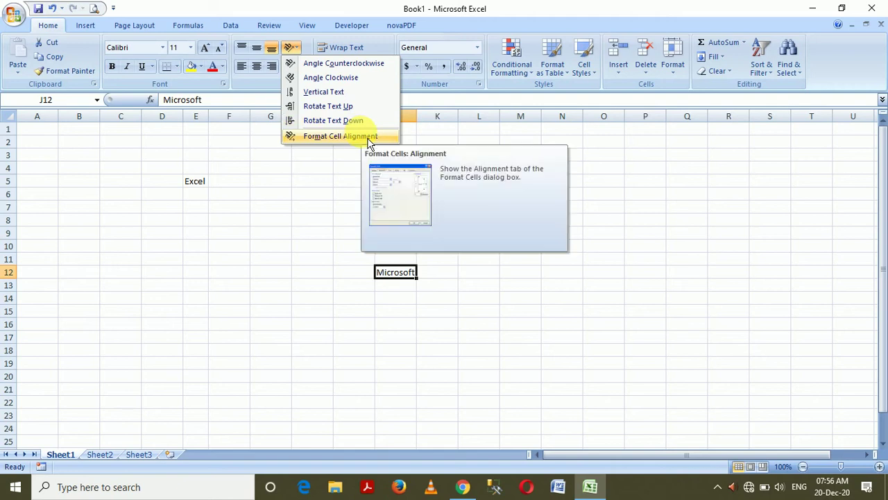
left_click(368, 138)
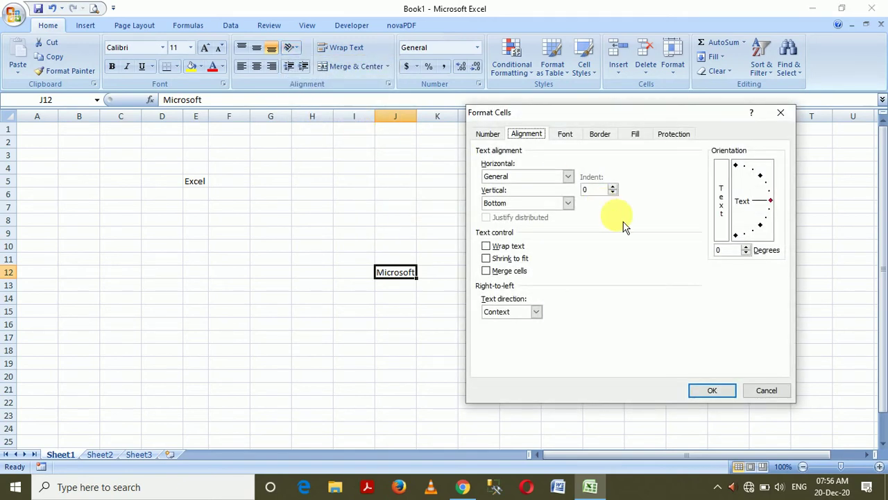
left_click(568, 176)
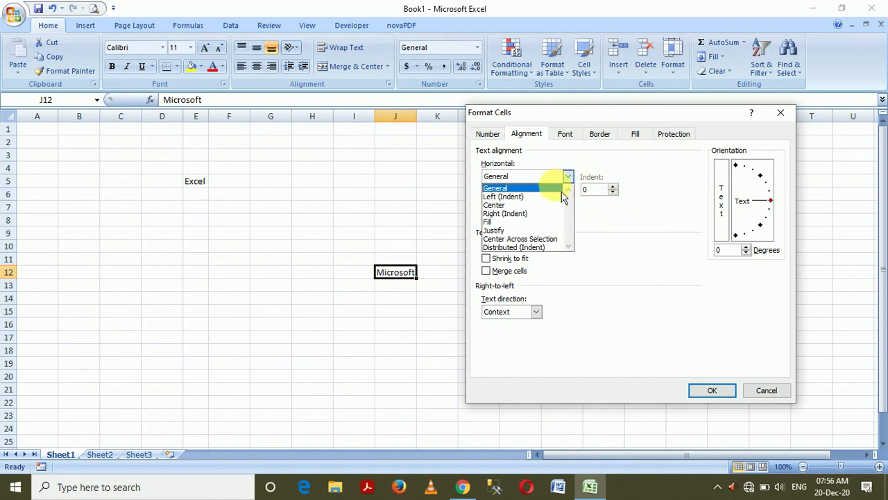
left_click(549, 197)
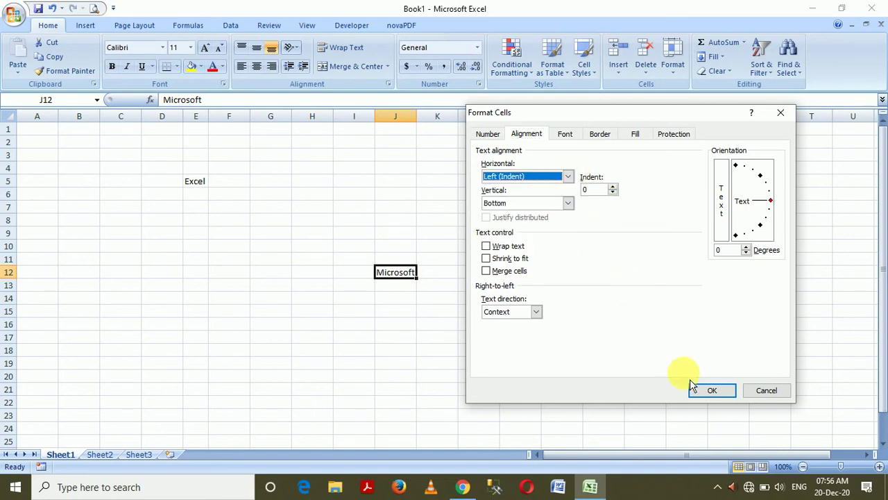
left_click(712, 392)
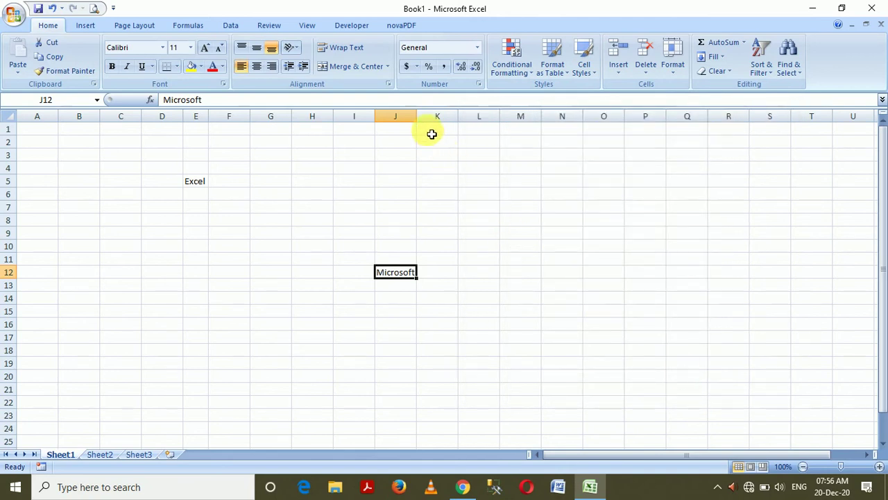
left_click_drag(421, 124, 525, 136)
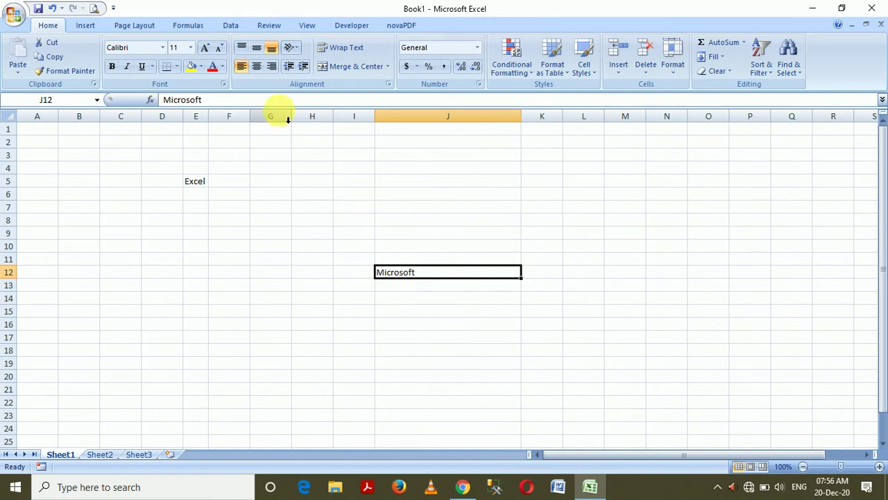
left_click(293, 48)
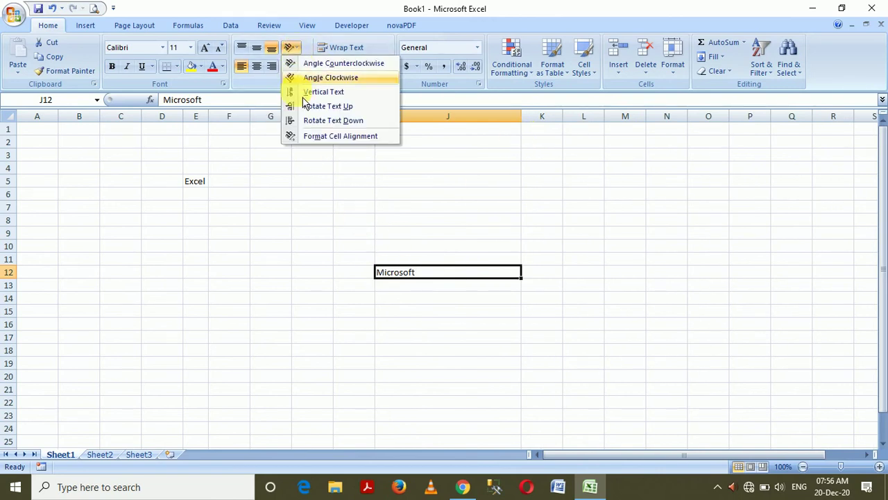
left_click(326, 139)
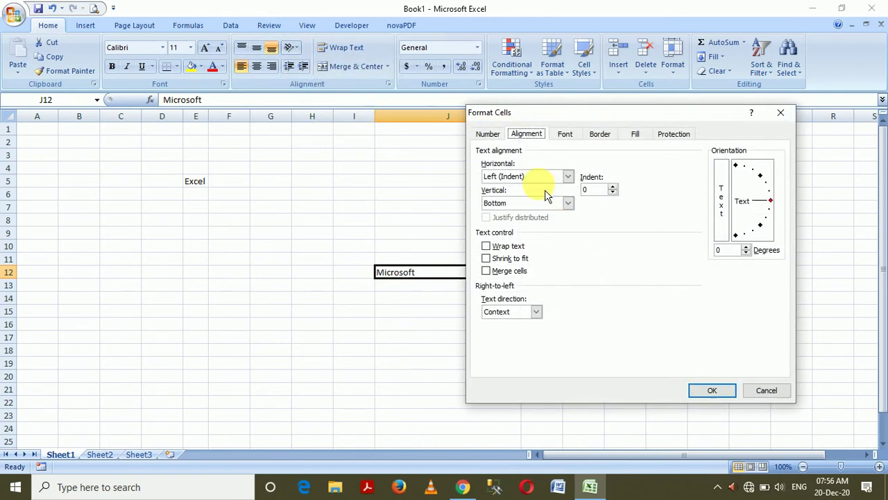
left_click(568, 176)
left_click(534, 203)
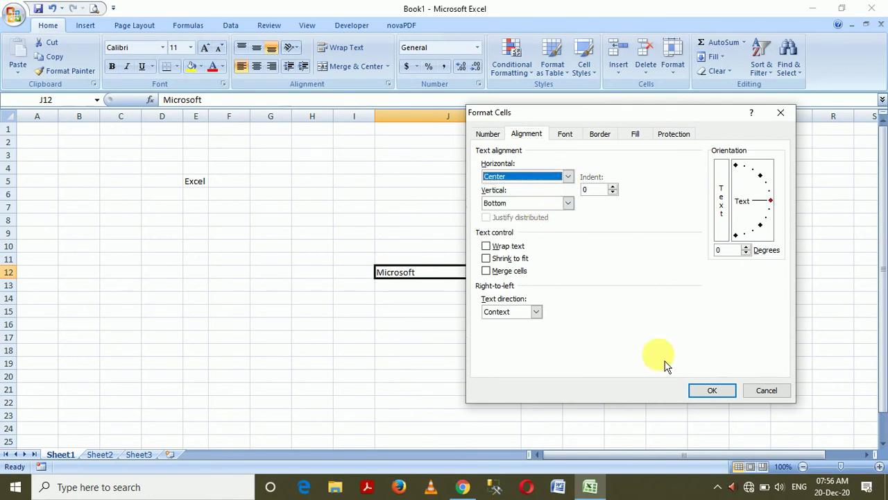
left_click(714, 399)
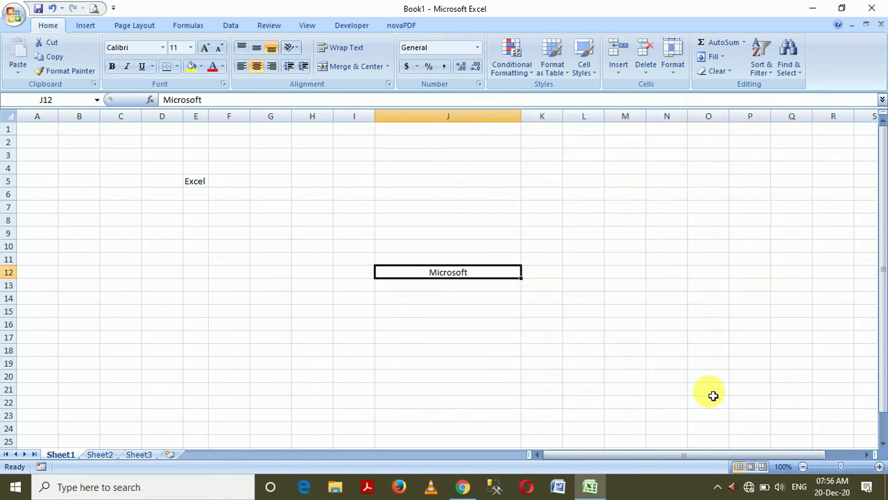
left_click(291, 48)
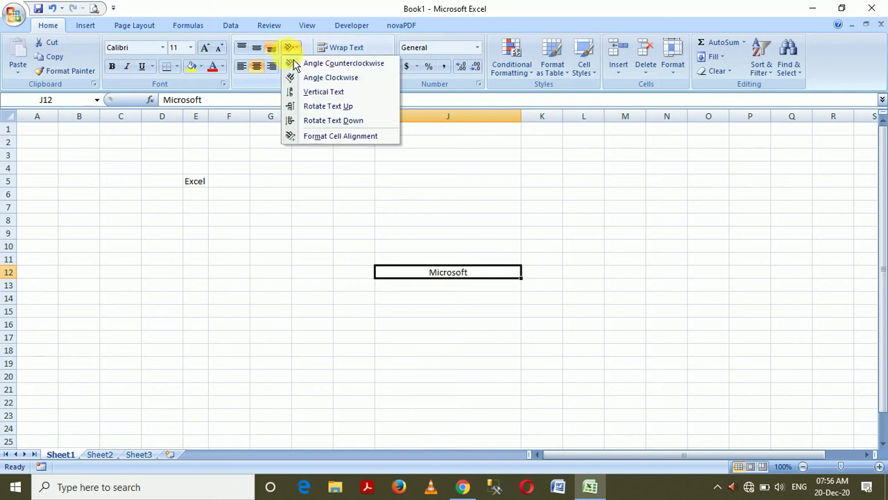
left_click(323, 137)
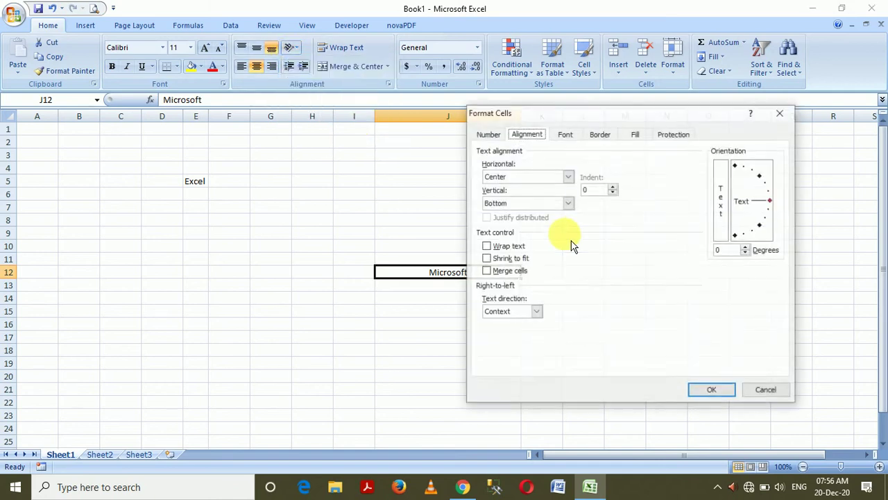
left_click_drag(585, 120, 652, 80)
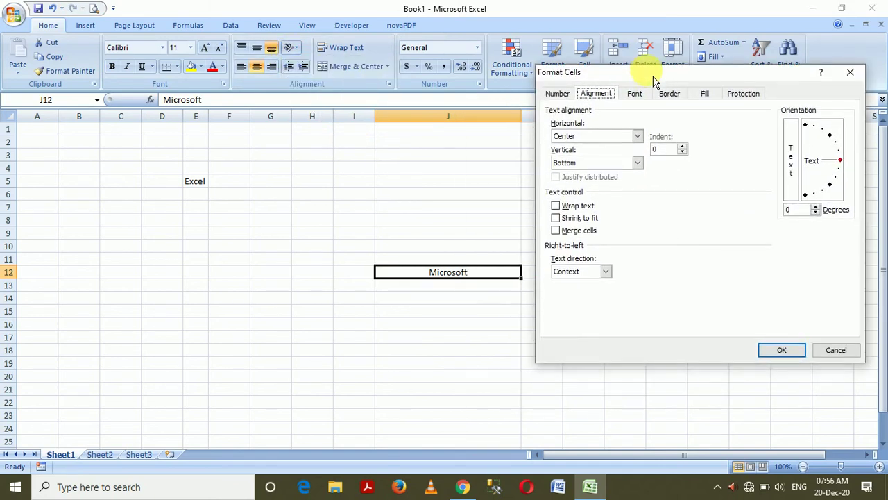
left_click(638, 137)
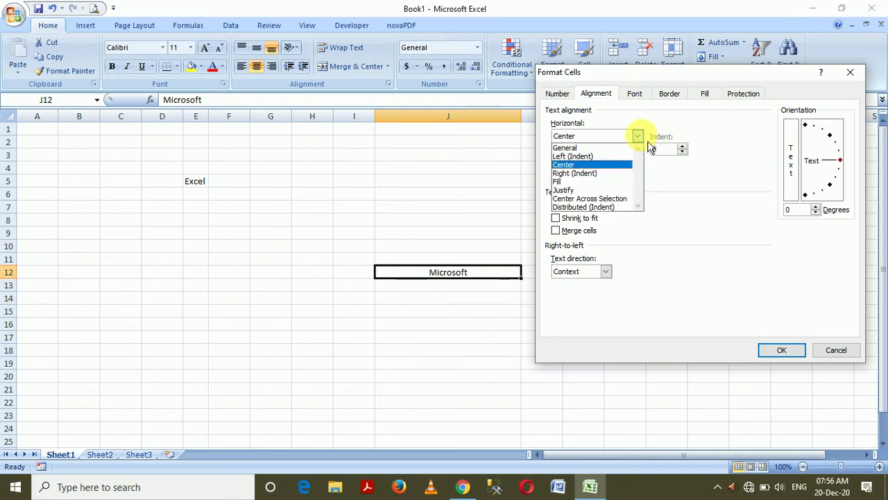
left_click(623, 182)
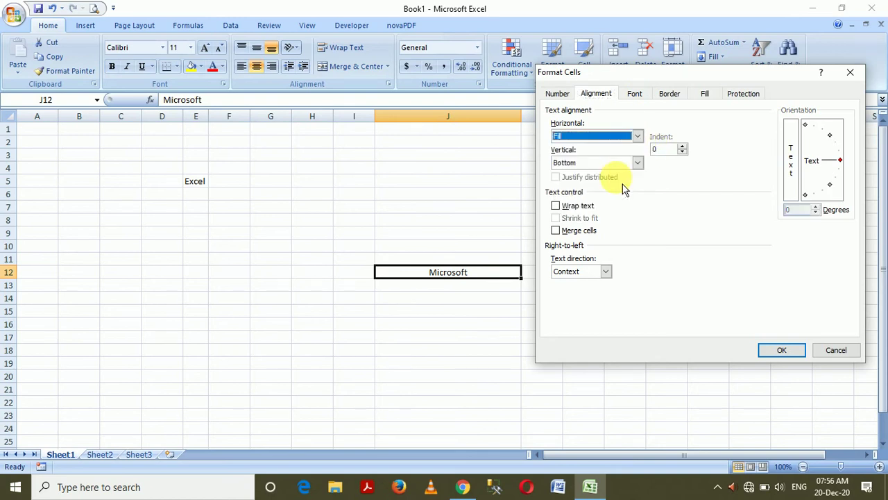
left_click(774, 349)
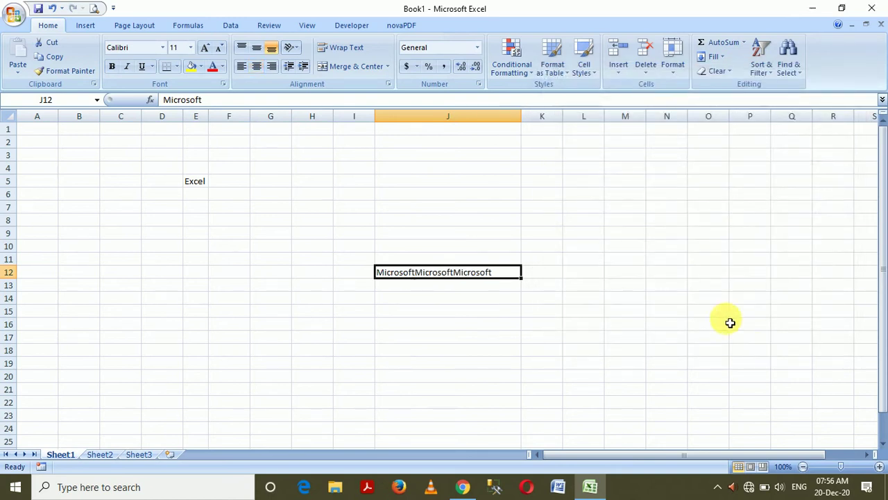
key("ctrl+z")
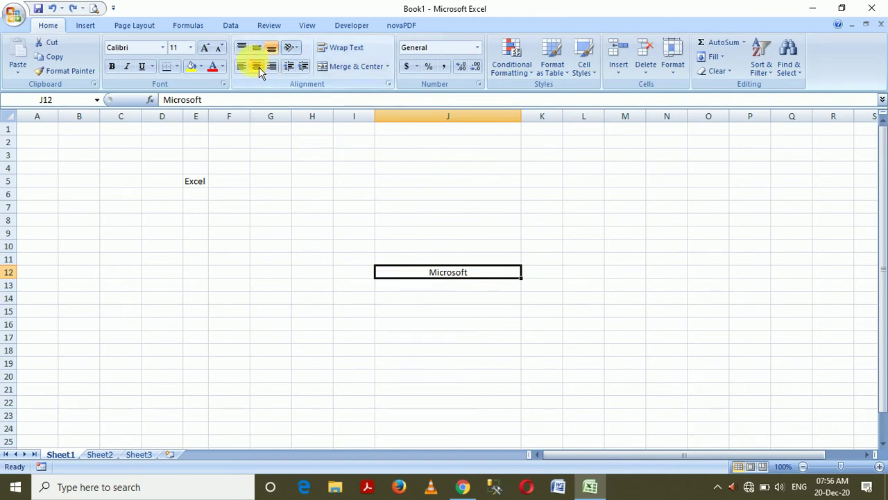
Switch J12 from Wrap text to Shrink to fit in the cell alignment settings
left_click(339, 47)
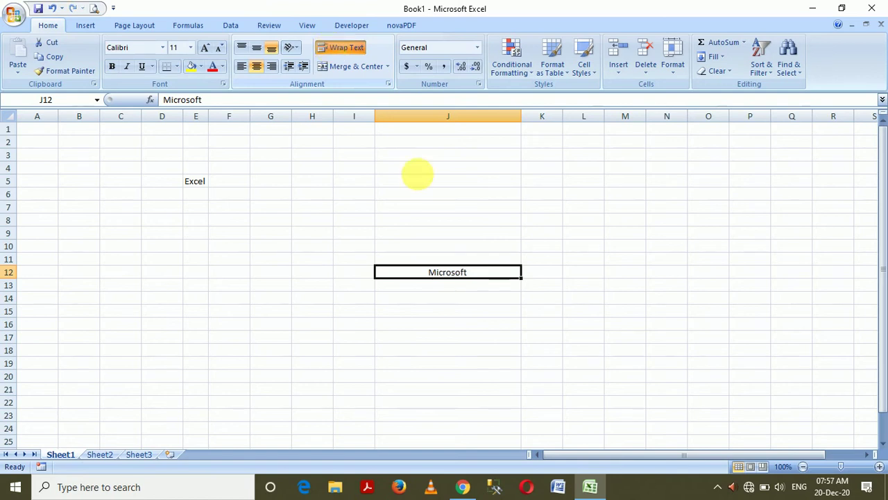
left_click(340, 48)
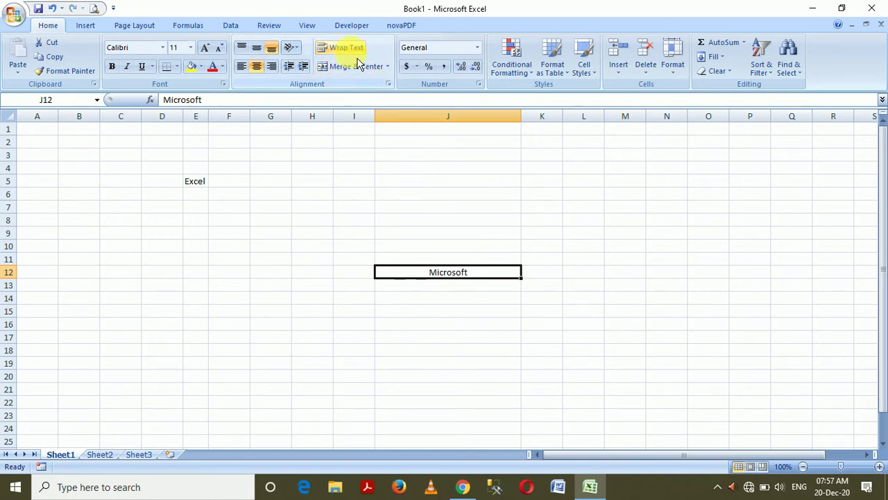
left_click(292, 47)
left_click(321, 139)
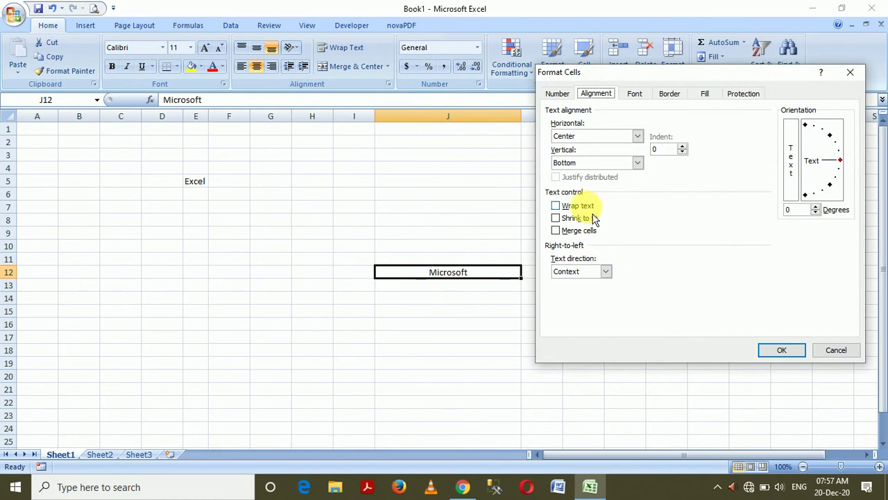
left_click(578, 205)
left_click(580, 206)
left_click(579, 206)
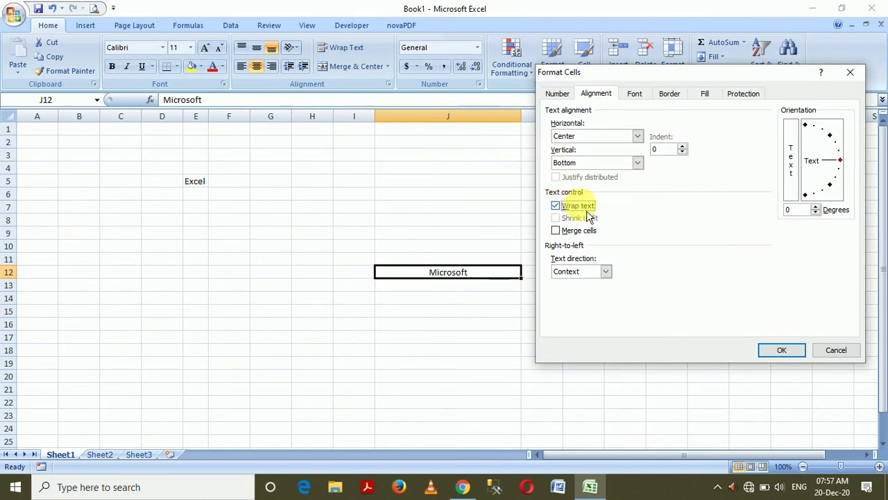
left_click(579, 205)
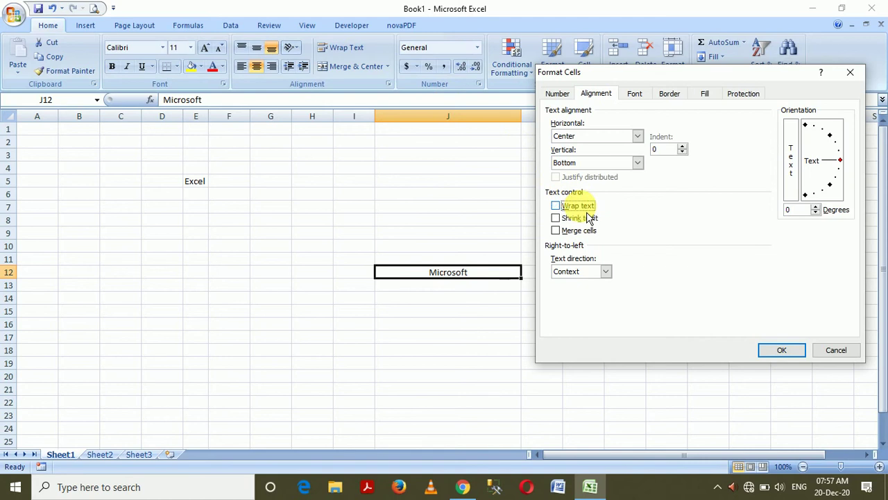
left_click(798, 355)
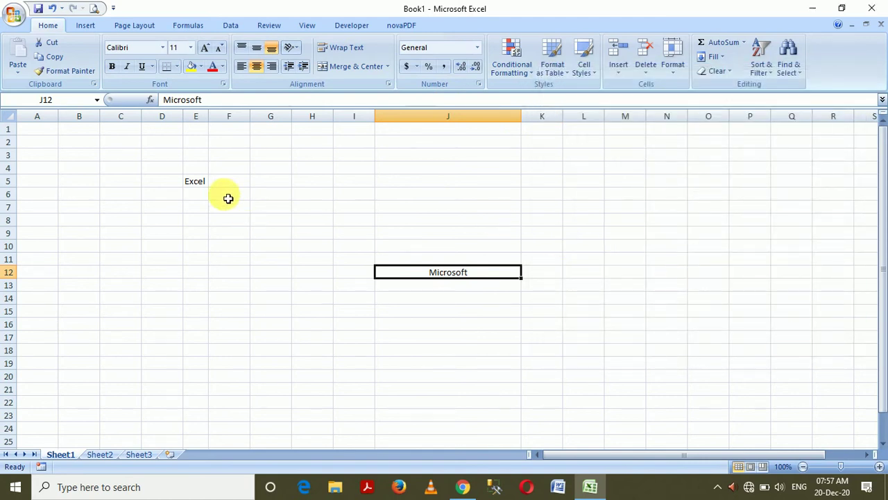
Select E5 and drag column E narrower than the word 'Excel'
left_click(198, 181)
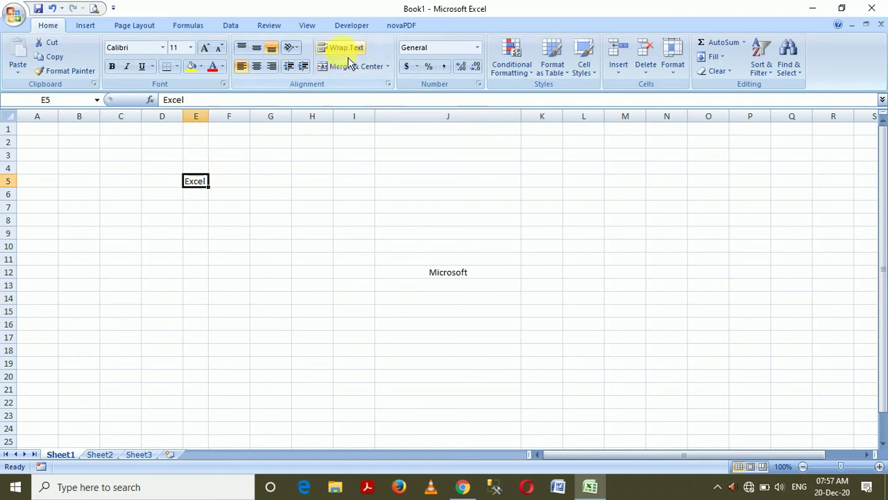
left_click(293, 47)
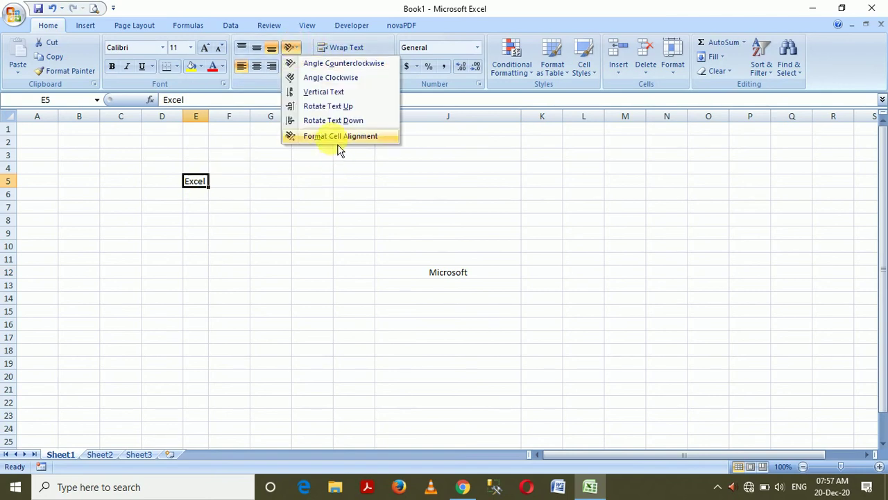
left_click(381, 244)
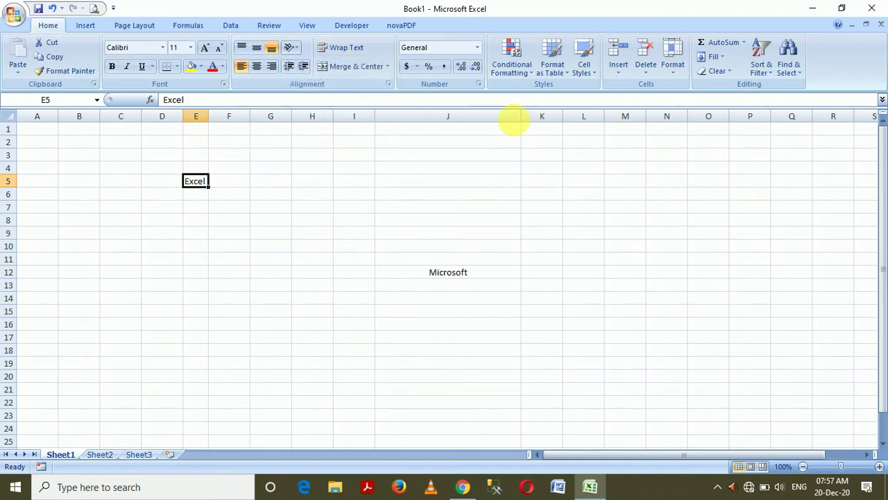
left_click_drag(208, 118, 198, 120)
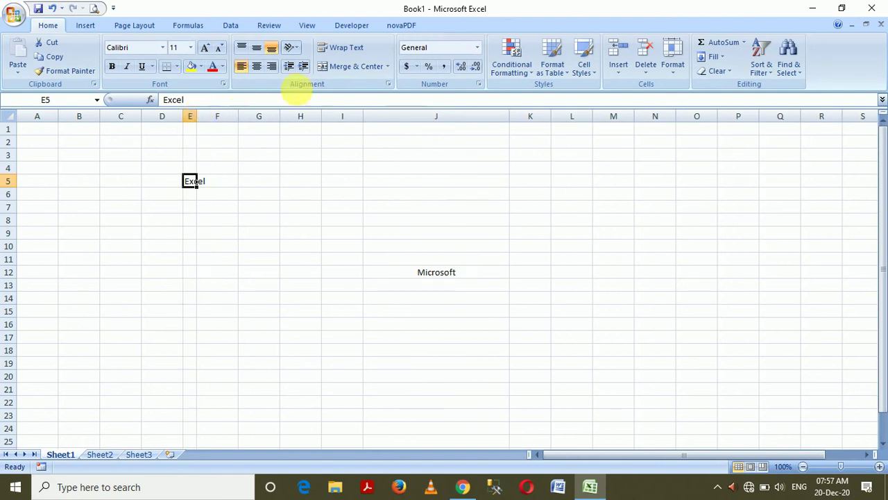
Turn on Shrink to fit for E5 so 'Excel' squeezes into the narrow column
left_click(291, 47)
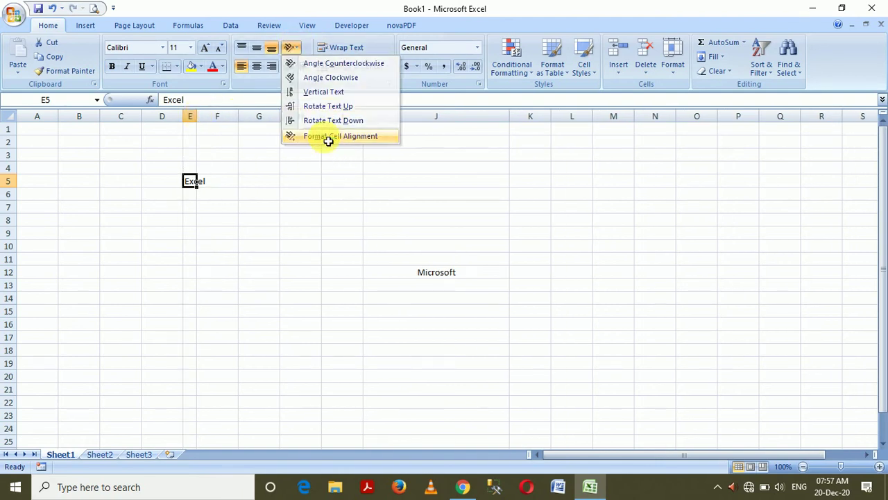
left_click(328, 138)
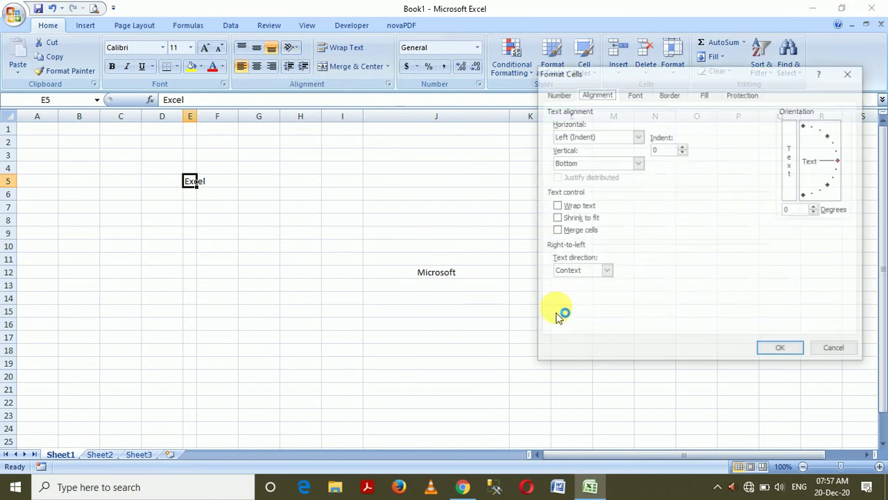
left_click(562, 220)
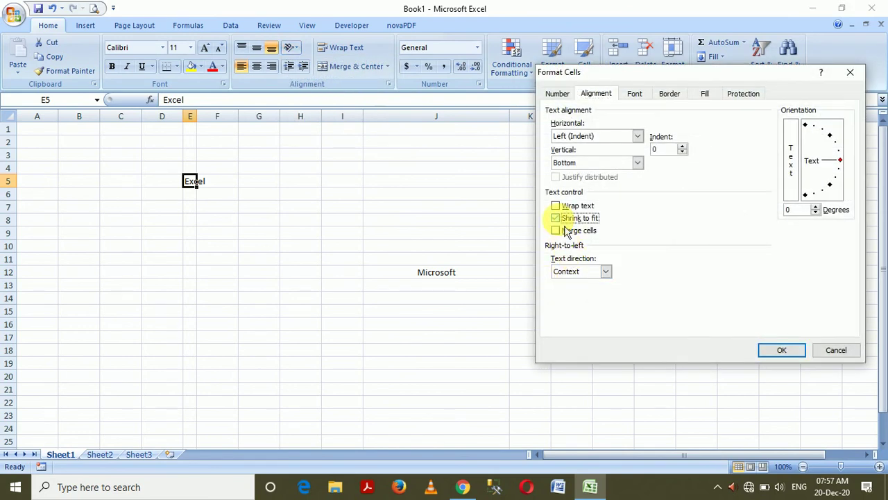
left_click(783, 356)
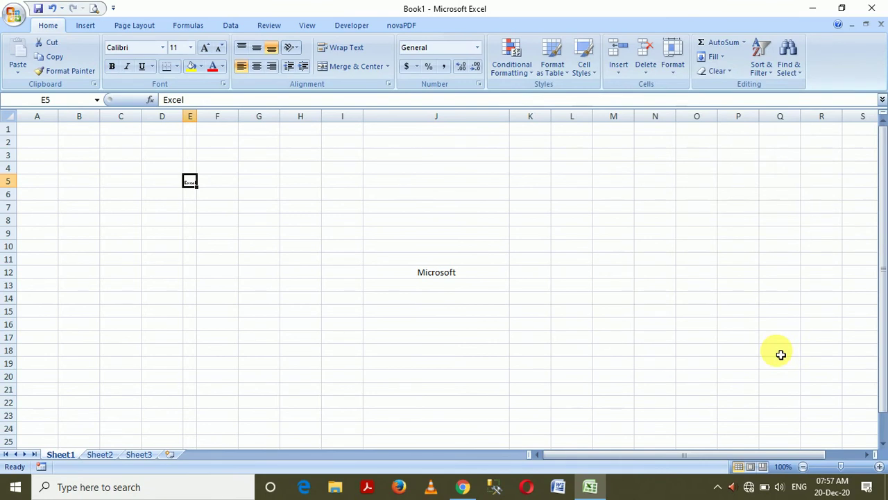
left_click(332, 278)
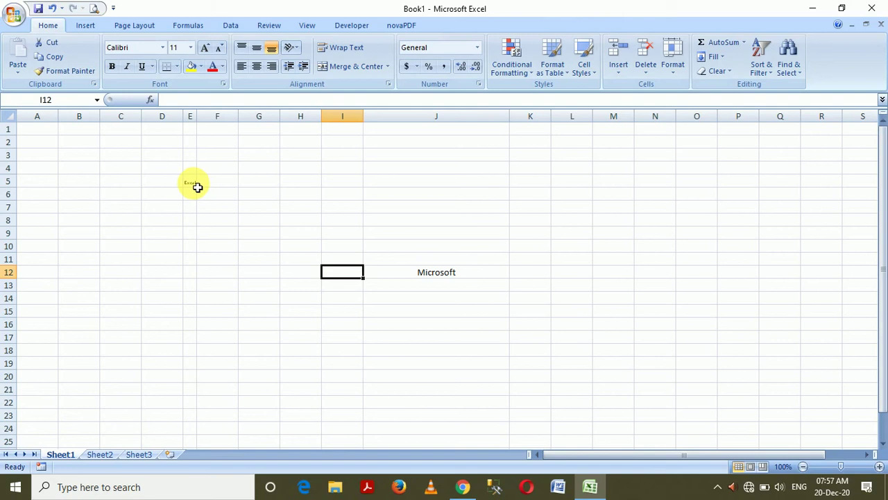
left_click(197, 187)
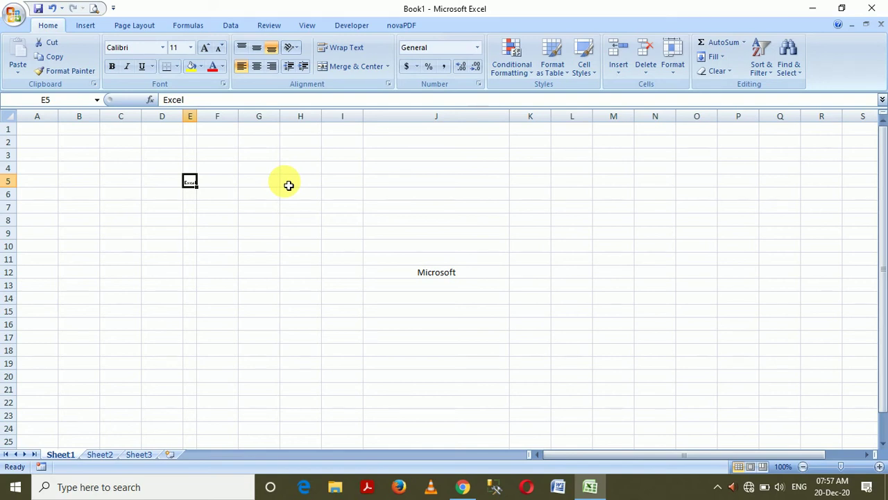
left_click(292, 47)
left_click(330, 137)
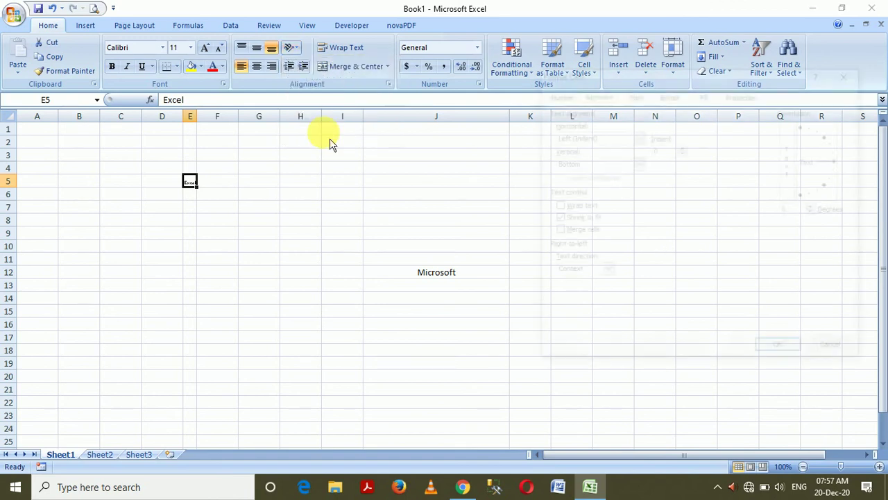
left_click(579, 217)
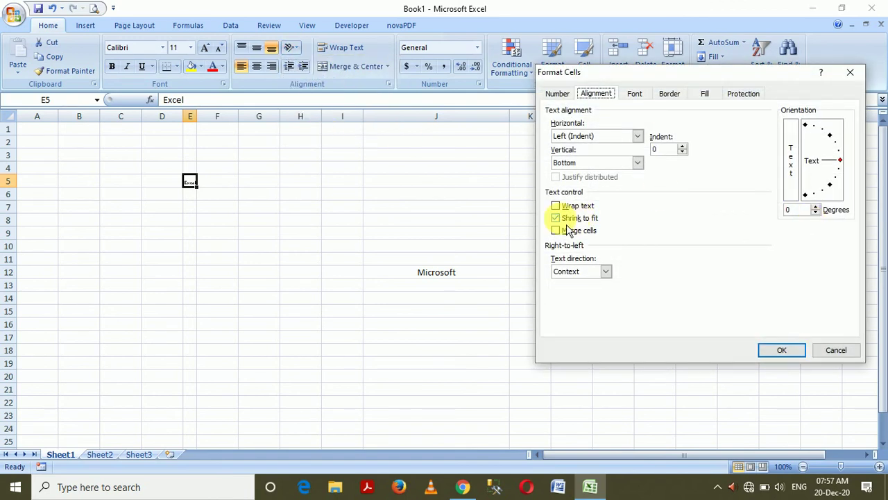
left_click(835, 353)
Select G5:I6 and apply the Merge cells option from the alignment settings
left_click_drag(265, 185, 334, 205)
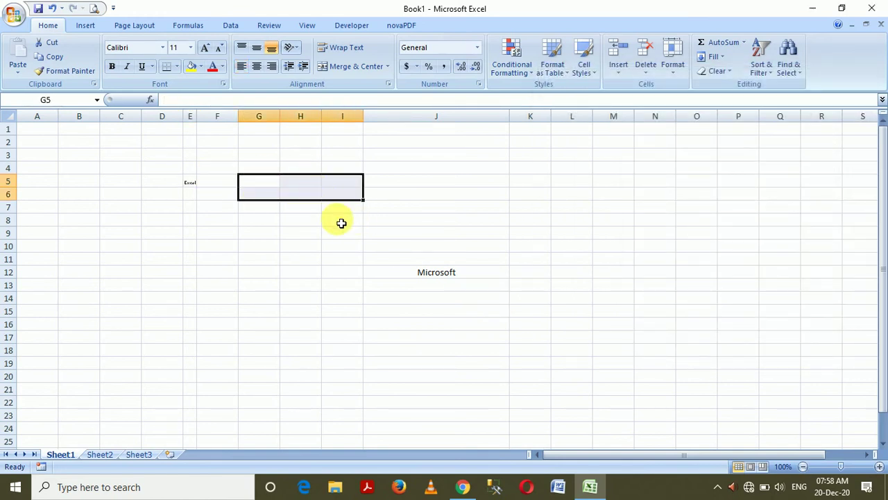
left_click(291, 47)
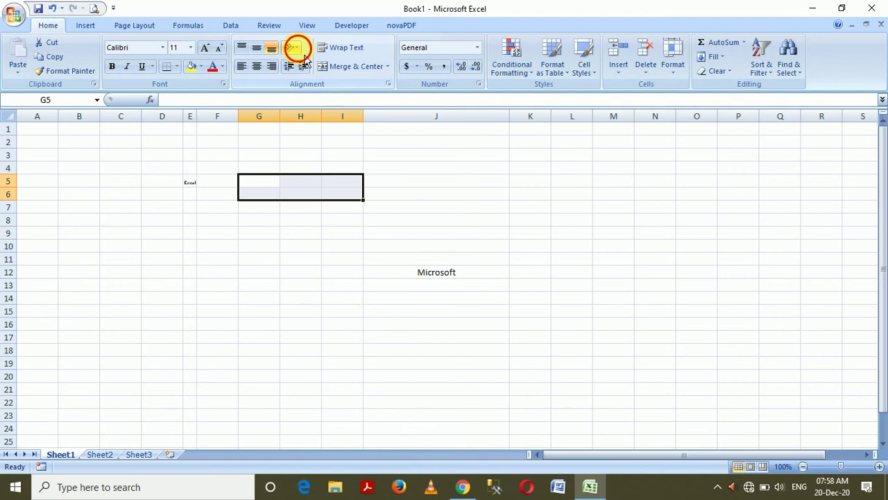
left_click(343, 136)
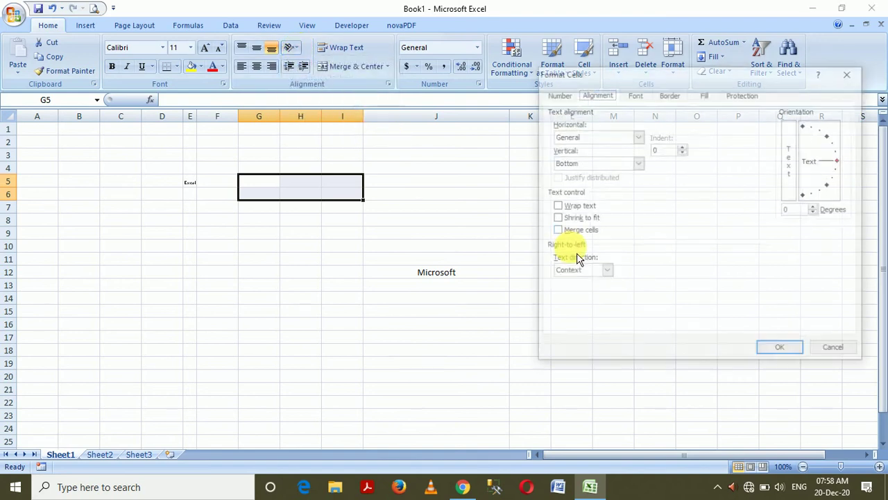
left_click(568, 231)
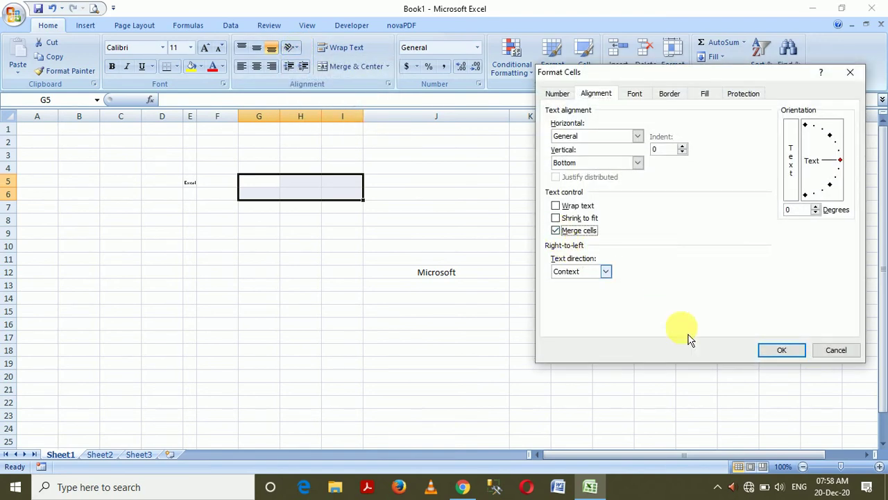
left_click(781, 362)
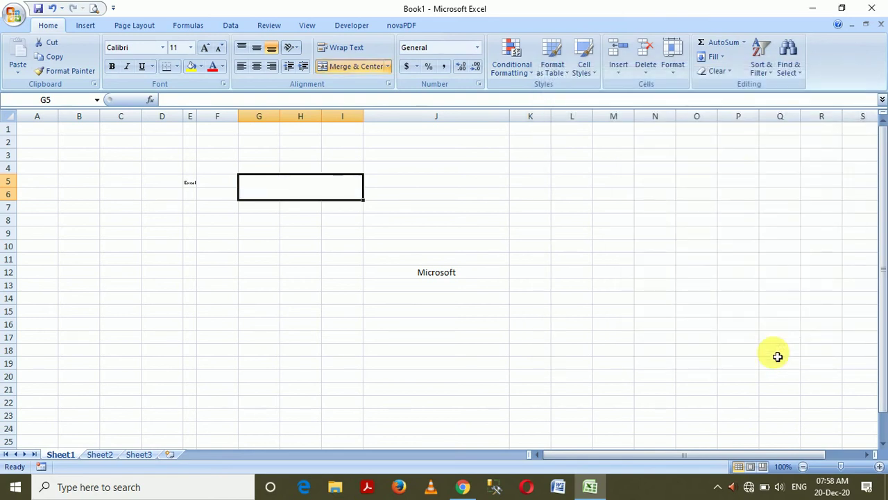
left_click(501, 277)
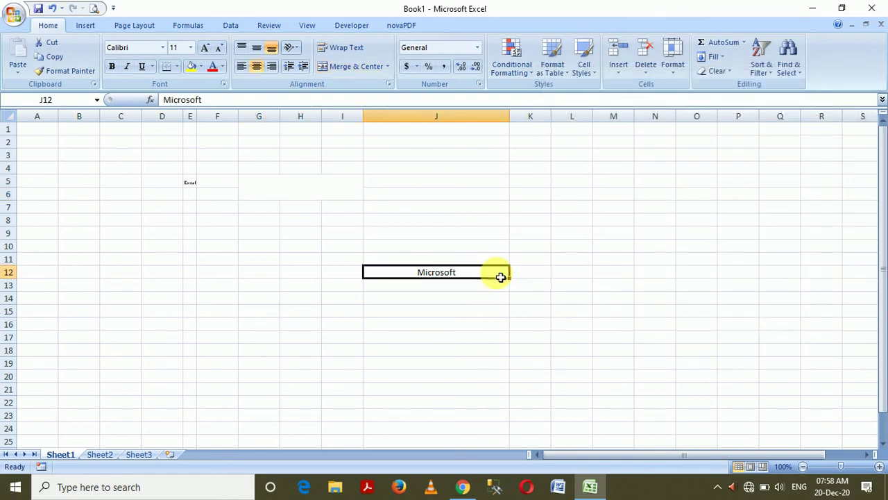
Set J12's text orientation to 22 degrees in the cell alignment settings
left_click(292, 47)
left_click(326, 136)
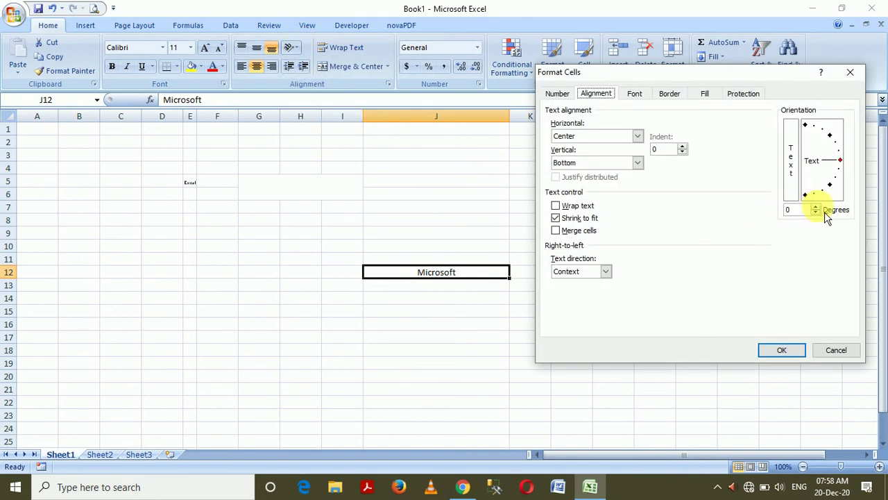
left_click(824, 210)
type("22")
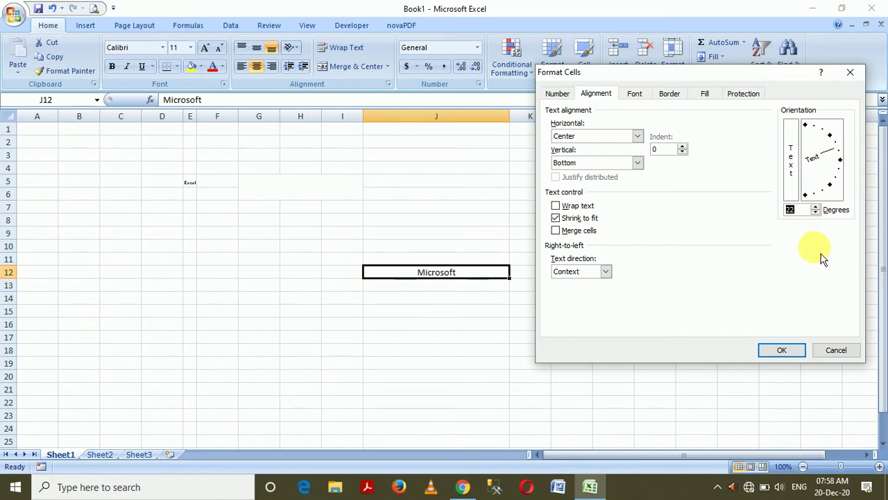
left_click(797, 354)
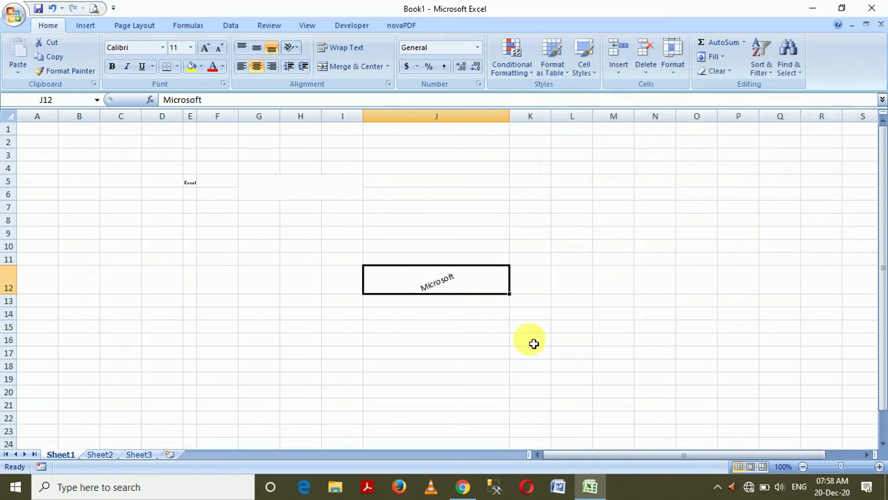
Reopen the alignment settings, close them without changes, and select J4
left_click(290, 47)
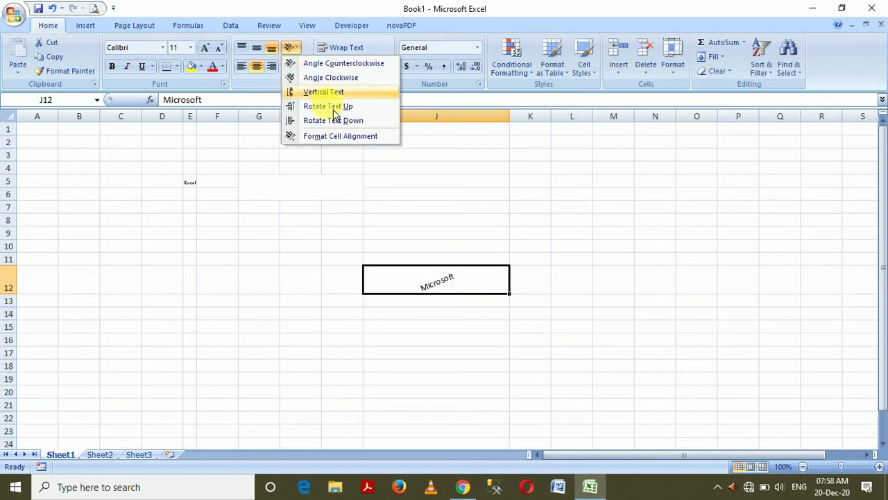
left_click(317, 137)
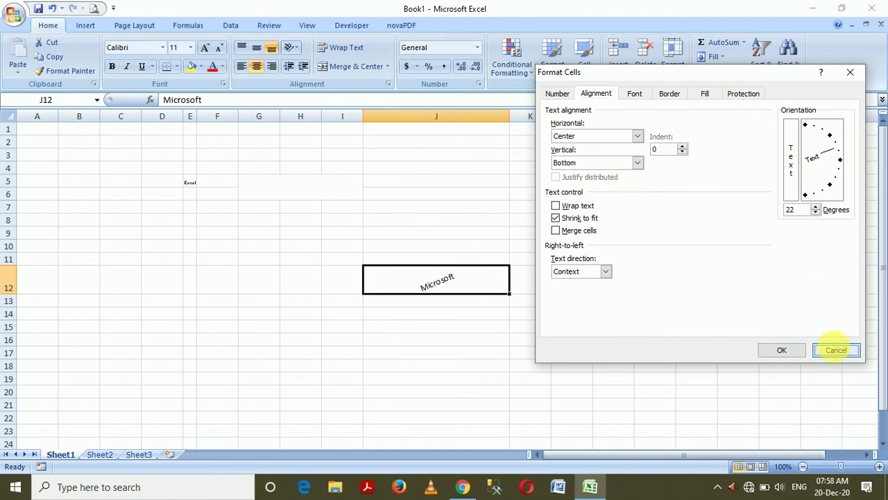
left_click(836, 350)
left_click(417, 167)
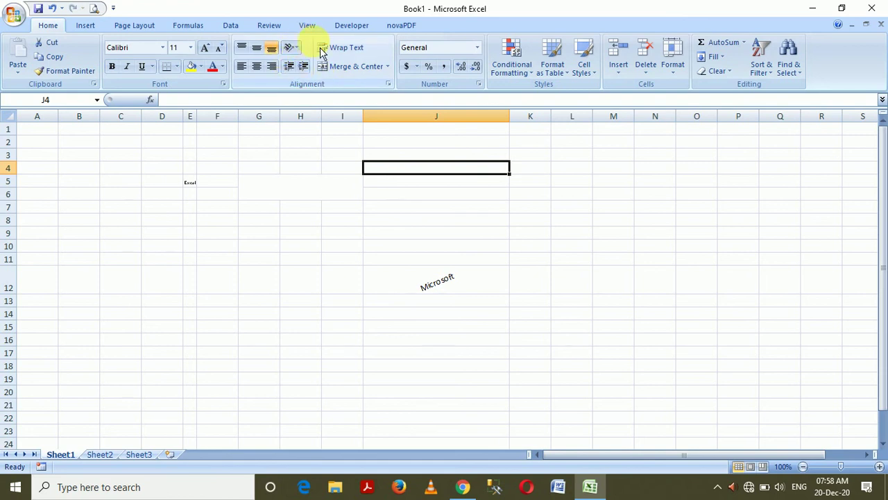
Select J2:O3, then apply Merge & Center and immediately unmerge it
left_click(388, 67)
left_click(485, 221)
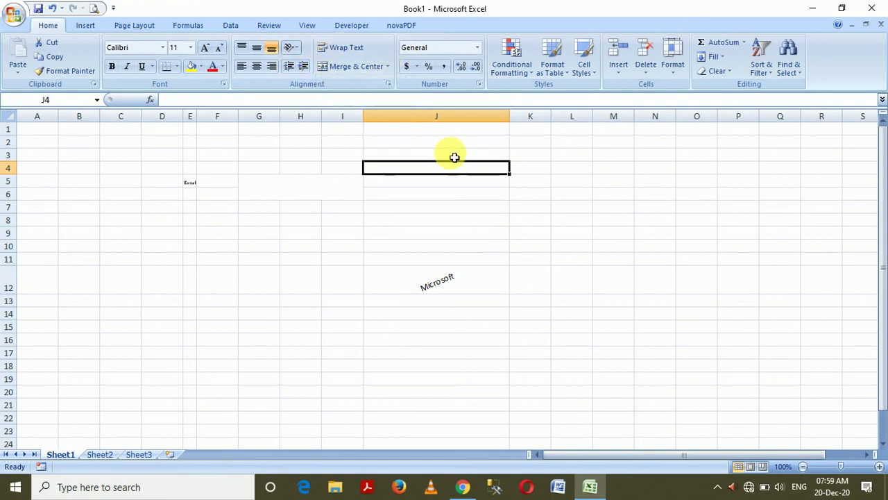
left_click(449, 144)
left_click_drag(513, 146, 696, 154)
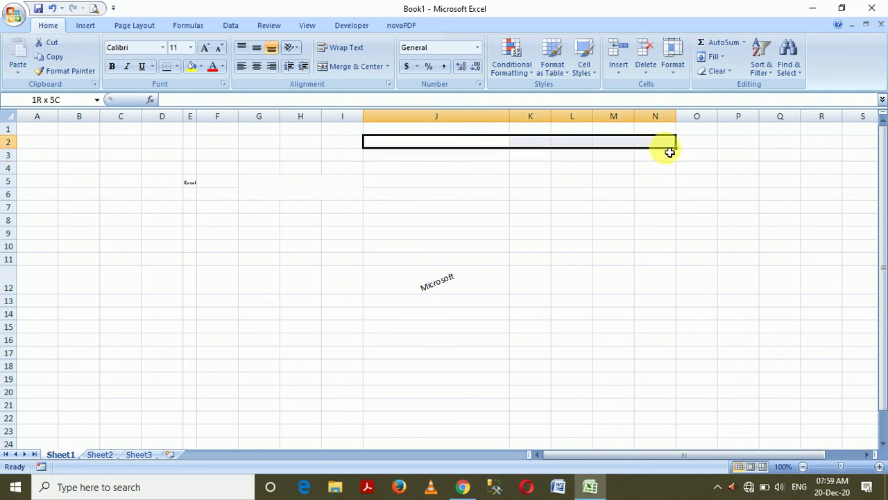
left_click(393, 72)
left_click(394, 73)
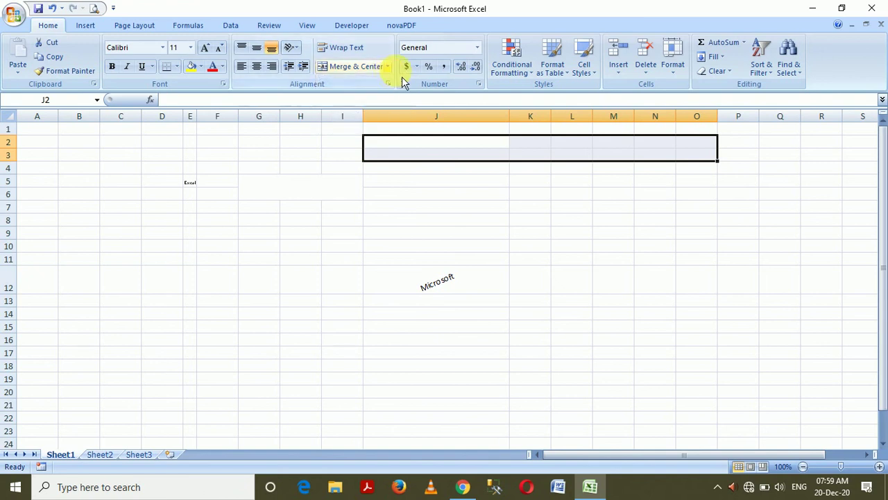
left_click(376, 70)
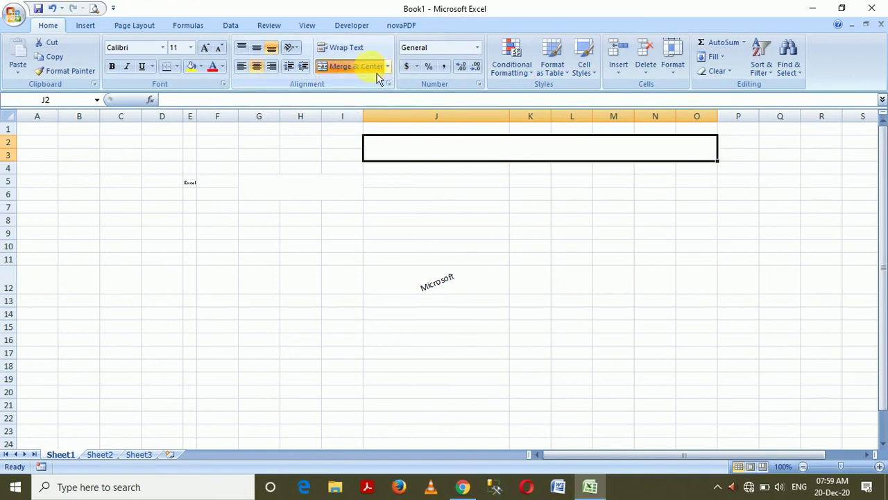
left_click(377, 72)
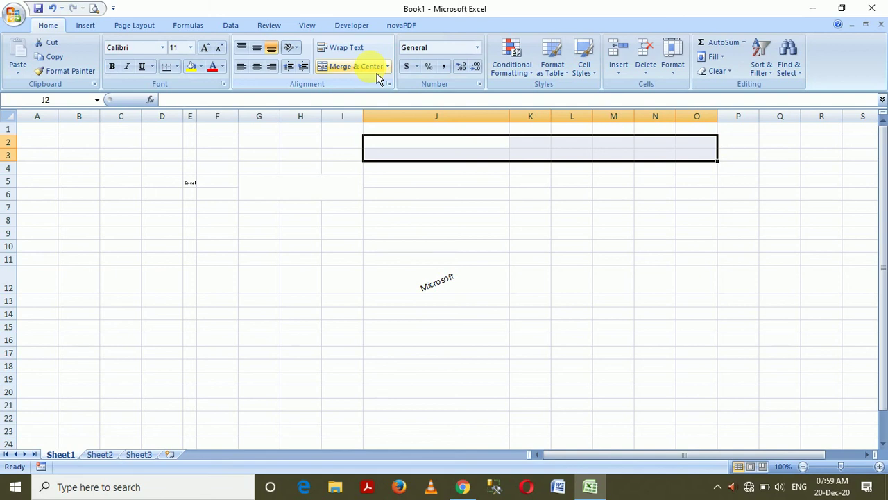
Merge J2:O3 into one cell, then switch to Merge Across for one cell per row
left_click(393, 72)
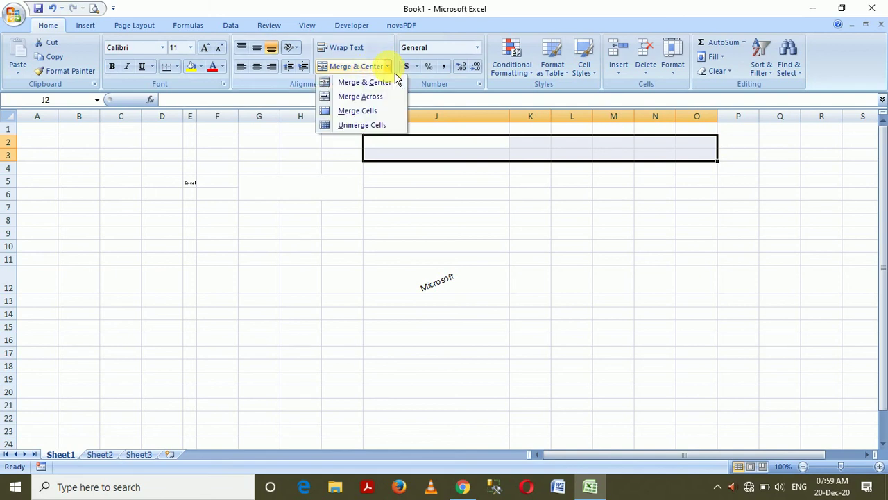
left_click(395, 88)
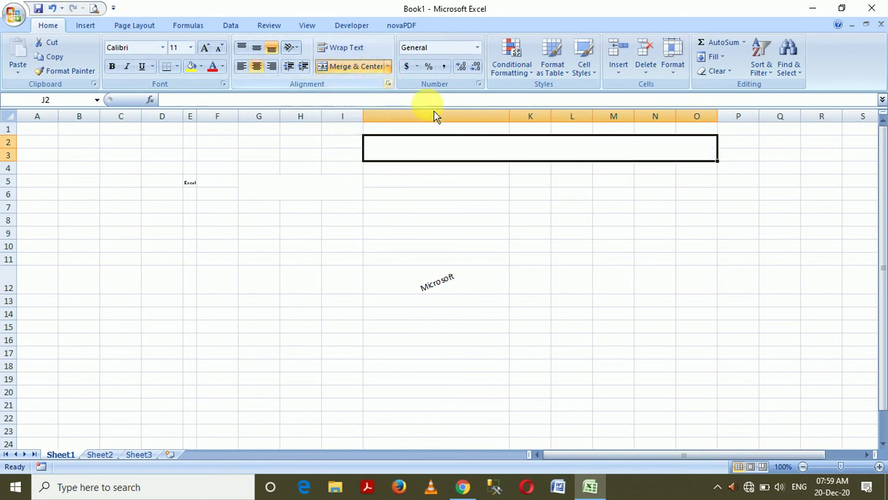
left_click(670, 365)
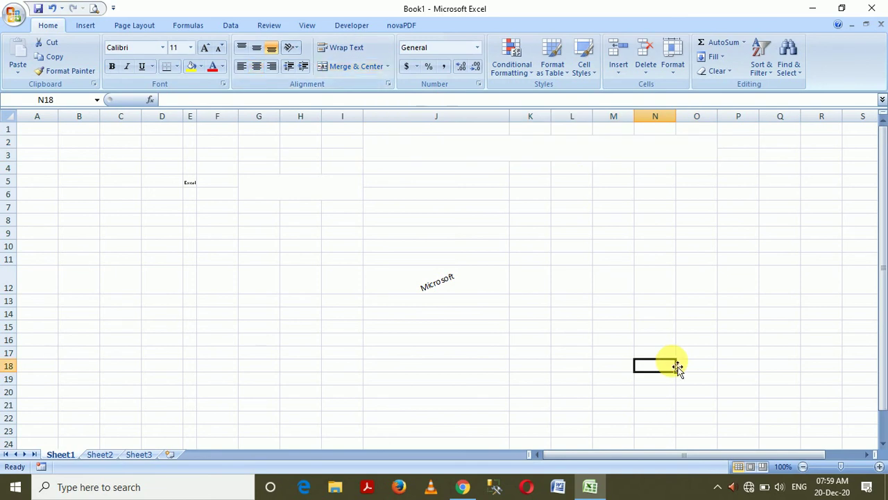
left_click(671, 154)
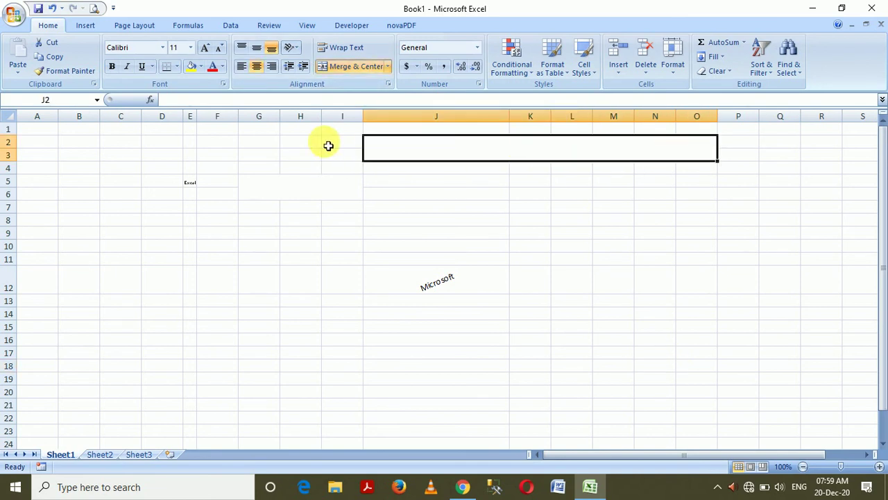
left_click(388, 66)
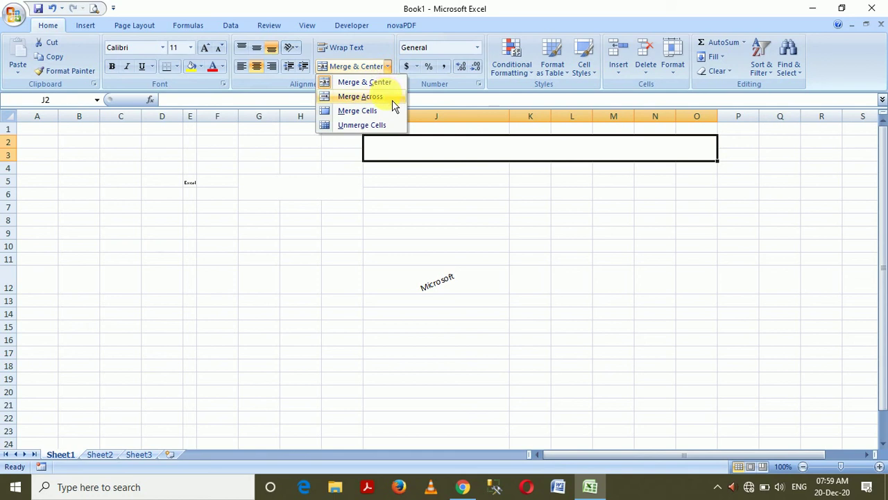
left_click(392, 100)
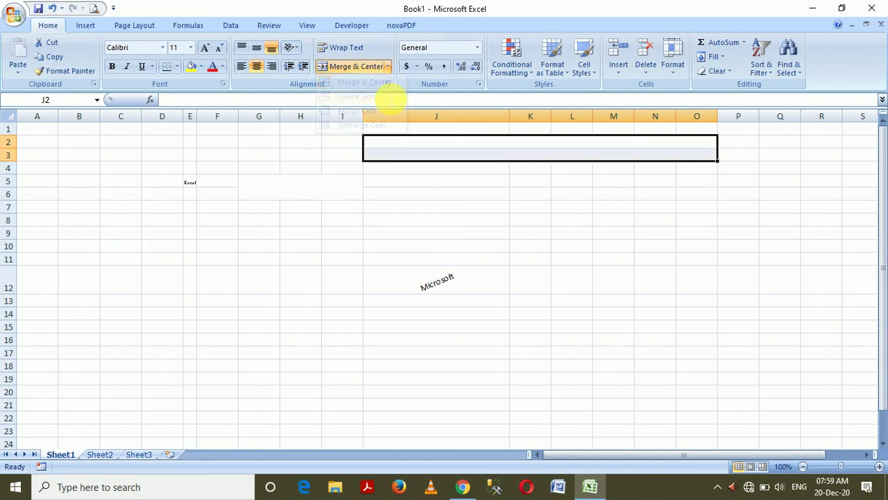
Inspect the row merges by selecting the J2:O2 and J3:O3 cells together
left_click(542, 209)
left_click(435, 159)
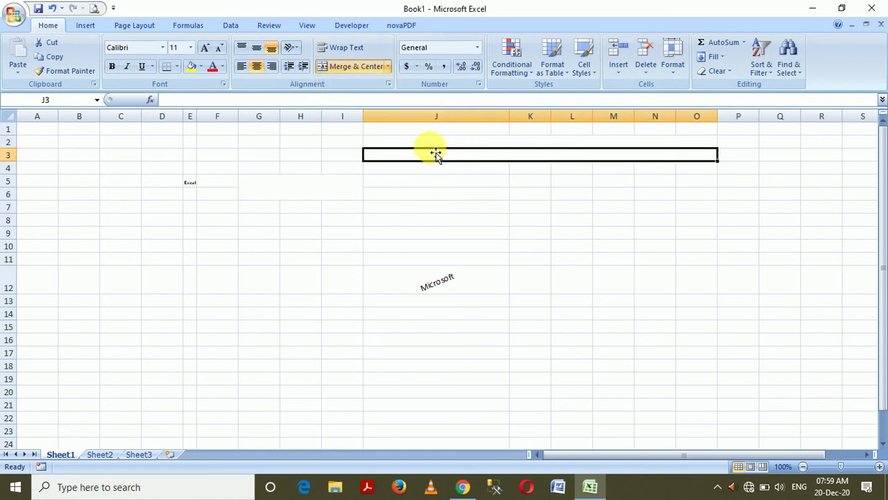
left_click(429, 141)
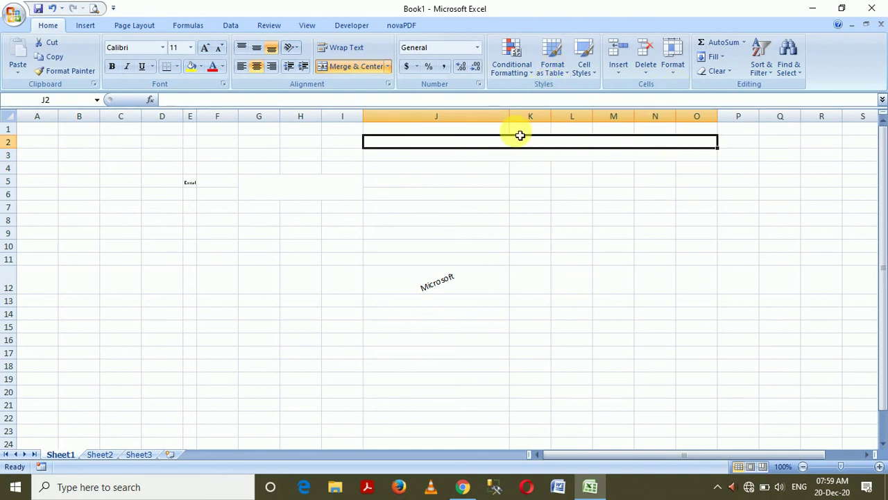
key("shift+Down")
key("shift+Up")
key("shift+Down")
key("shift+Up")
key("shift+Down")
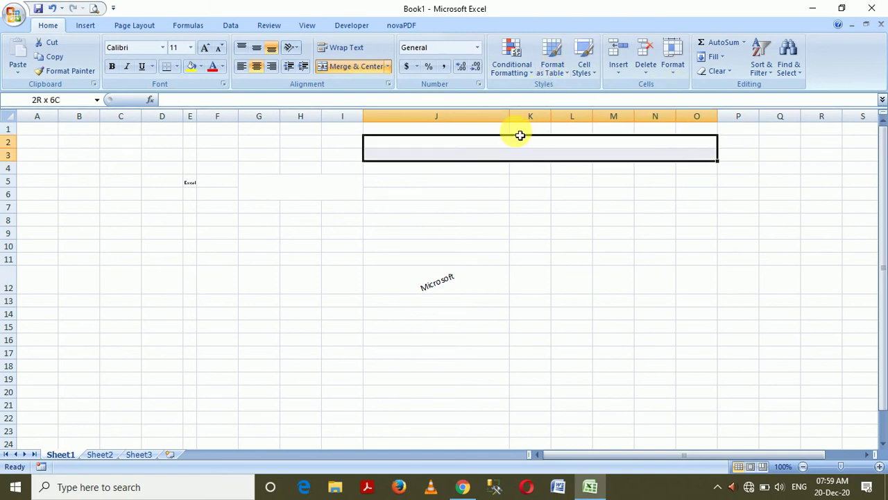
Apply Merge Cells to J2:O3 and unmerge it, twice, leaving separate cells
left_click(388, 67)
left_click(390, 116)
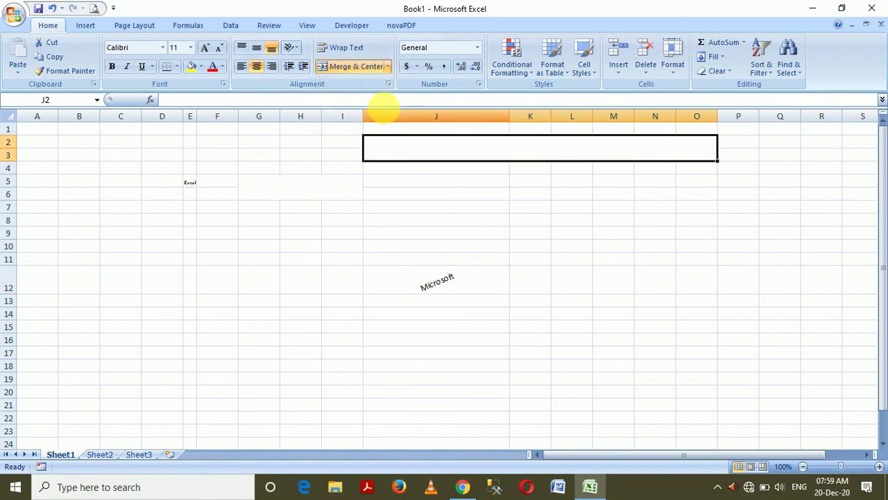
left_click(388, 66)
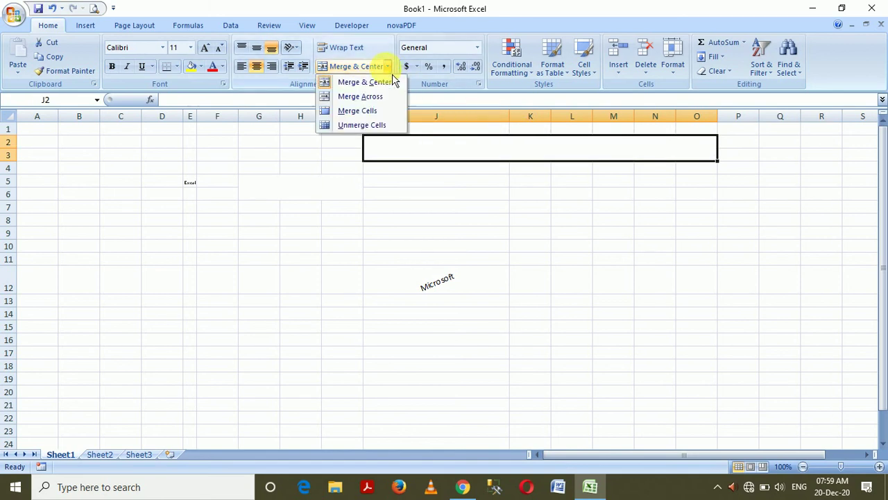
left_click(389, 126)
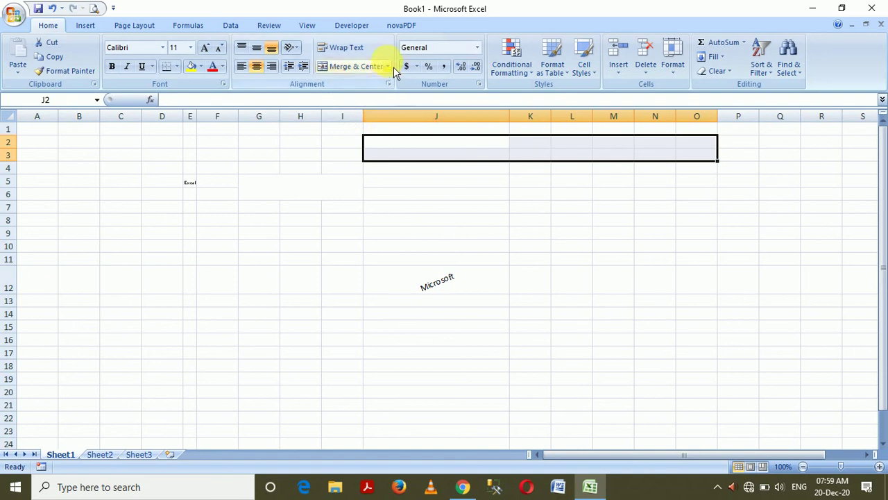
left_click(389, 66)
left_click(387, 111)
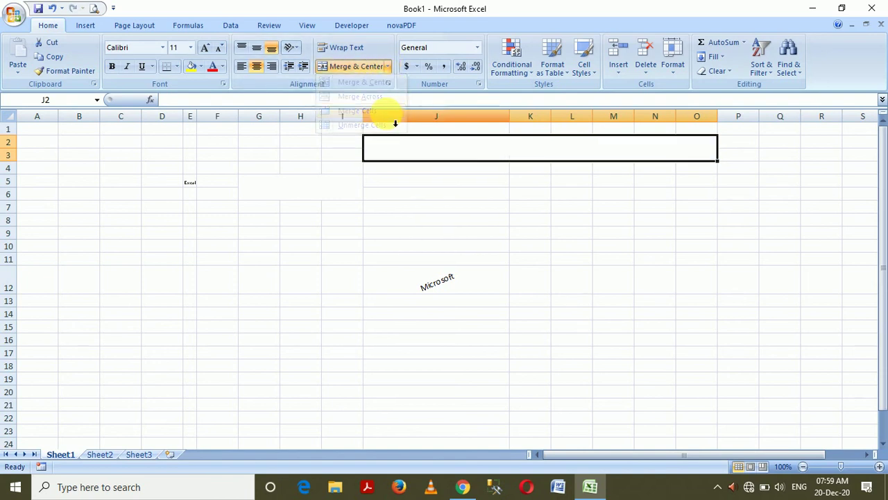
left_click(390, 67)
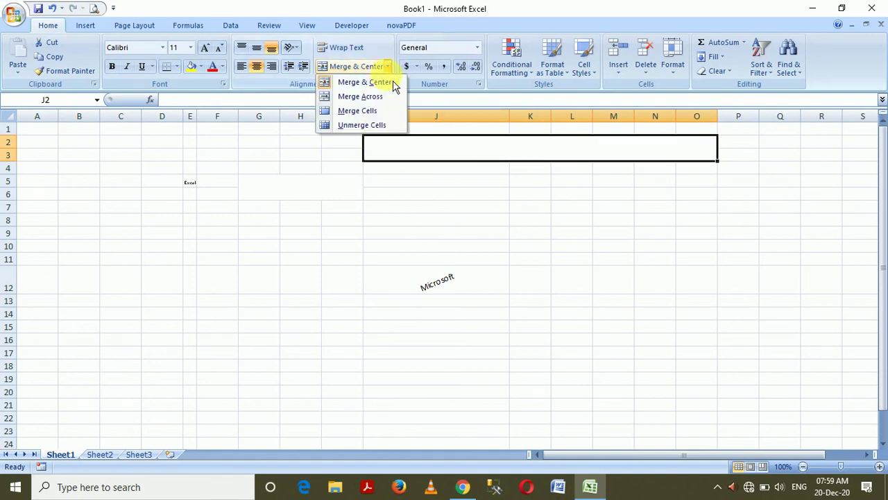
left_click(387, 126)
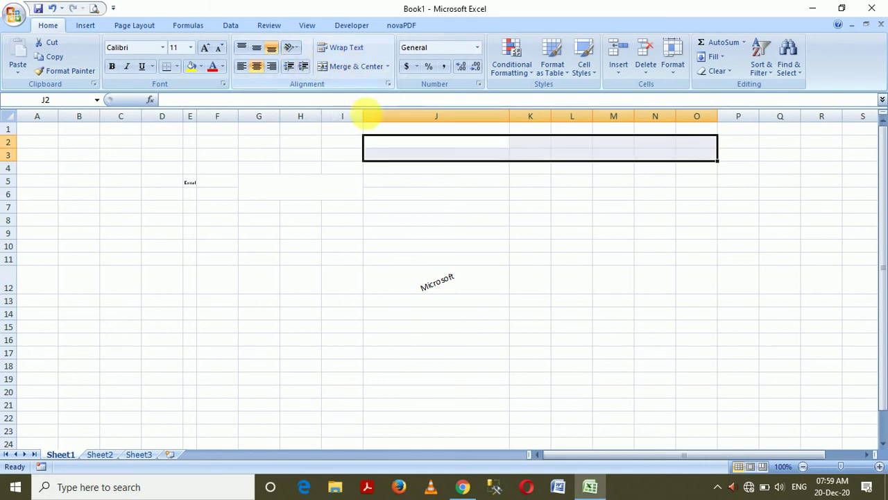
left_click(545, 249)
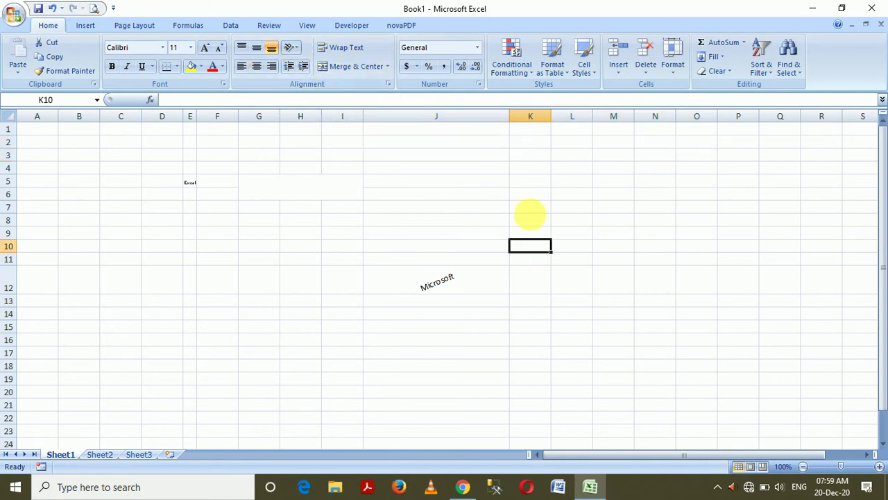
left_click(390, 84)
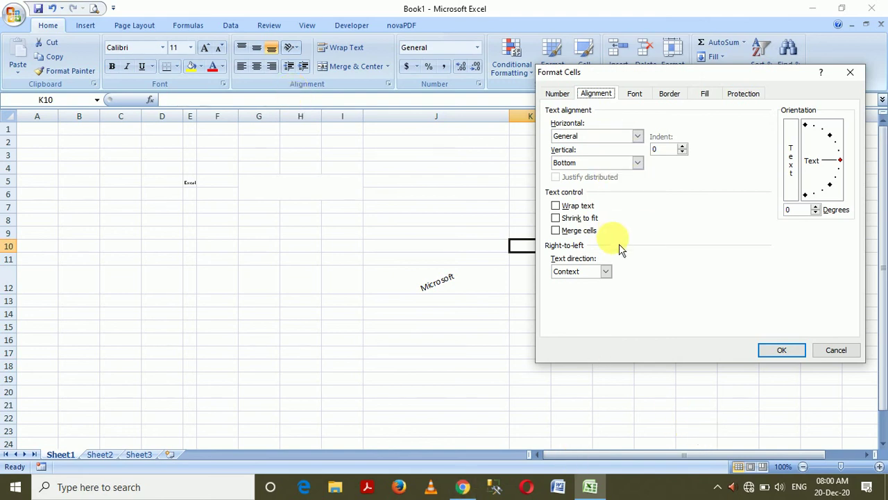
left_click(843, 351)
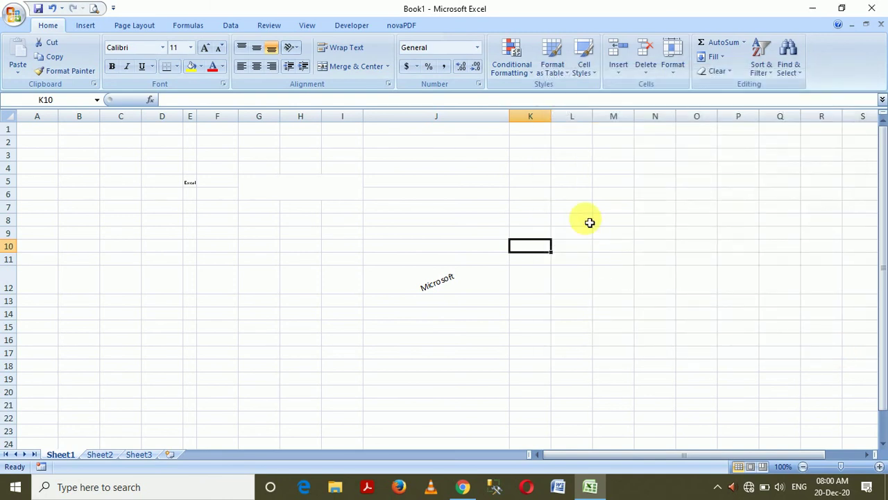